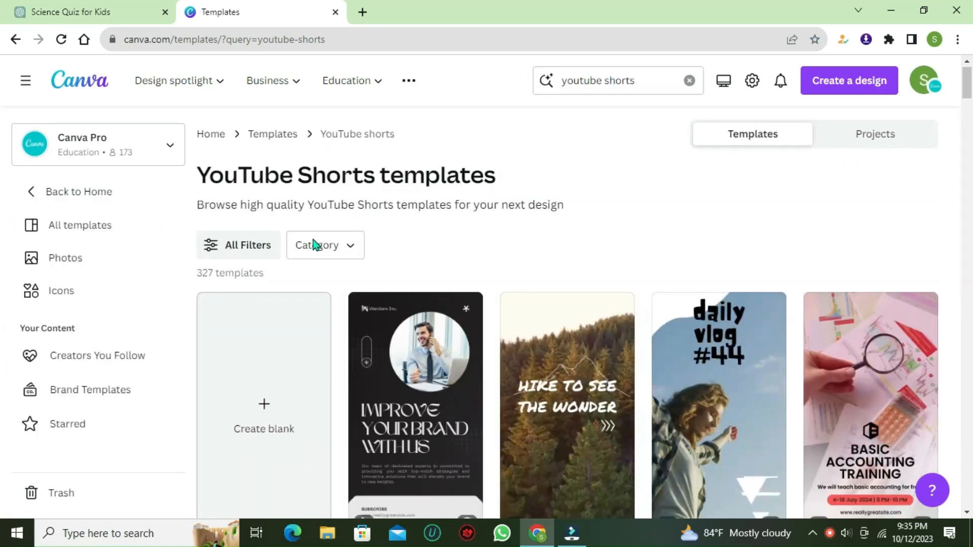
Create a blank YouTube Shorts design and set its page background to the solid color #FFEBEB.
scroll(264, 349, "down", 2)
left_click(263, 349)
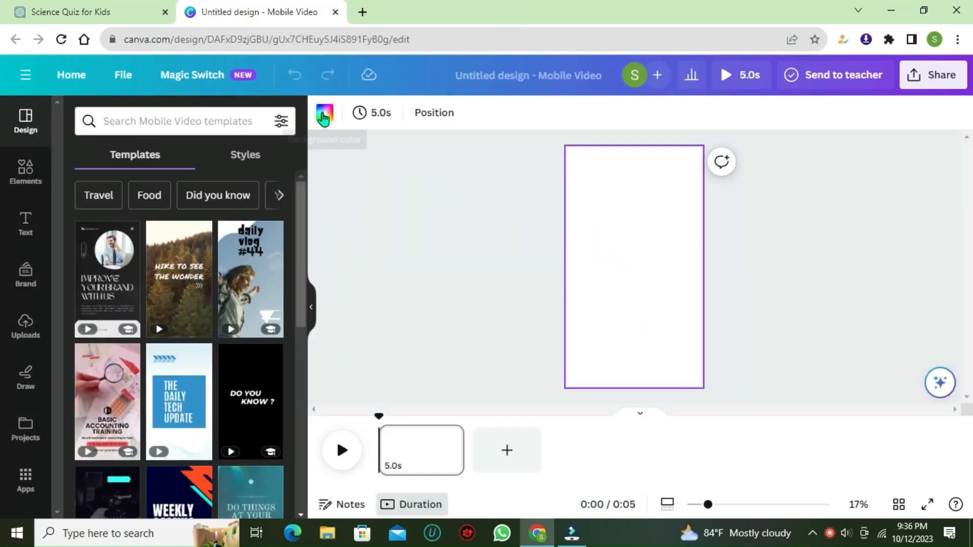
left_click(324, 114)
scroll(187, 235, "down", 3)
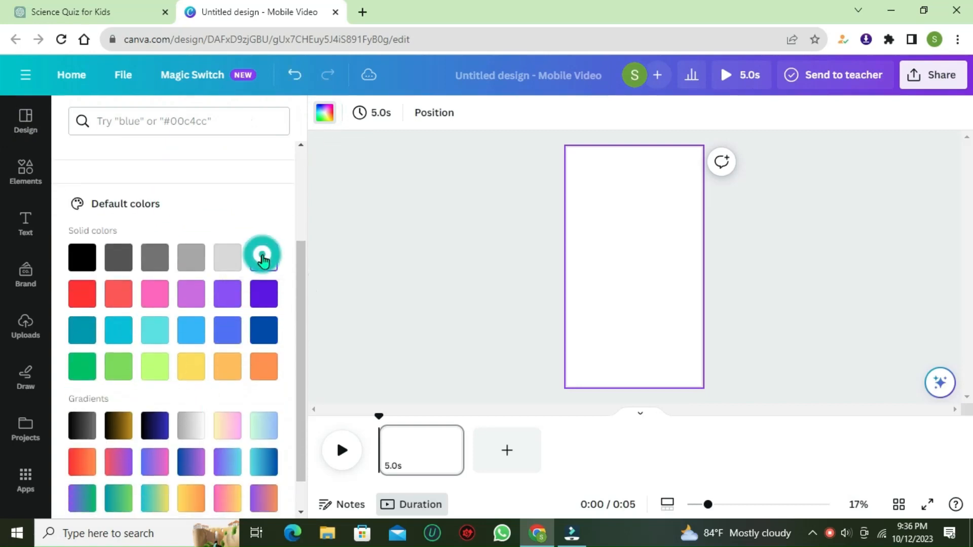
scroll(216, 256, "up", 5)
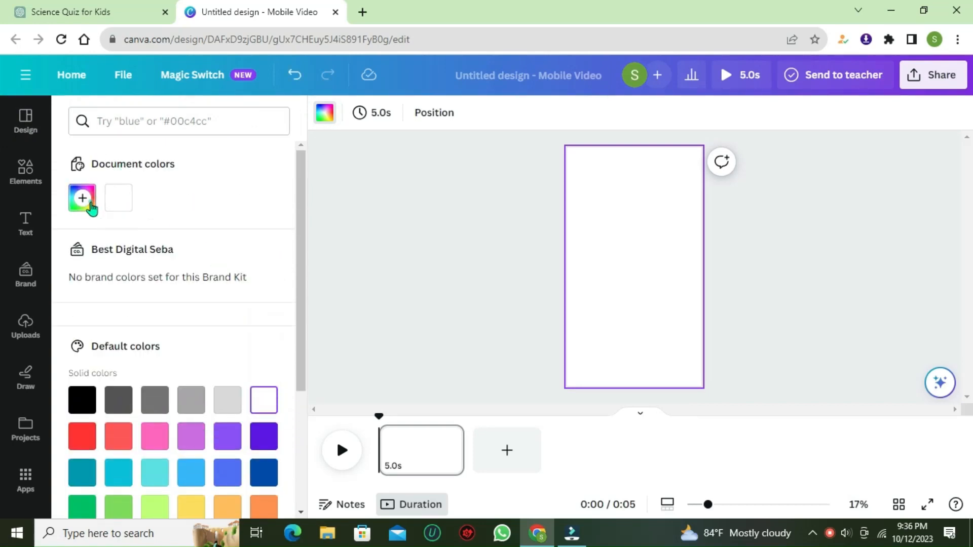
left_click(83, 198)
mouse_move(84, 268)
left_mouse_down()
mouse_move(87, 293)
mouse_move(96, 267)
left_mouse_up()
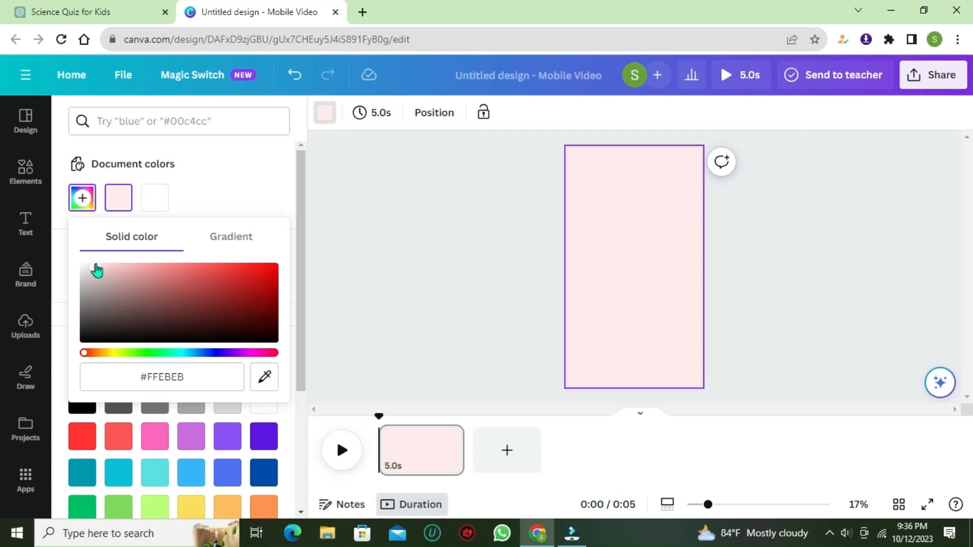
left_click(382, 221)
Add a heading and replace its text with "What is the Earth mostly made of?", copied from the first quiz question in ChatGPT.
left_click(25, 222)
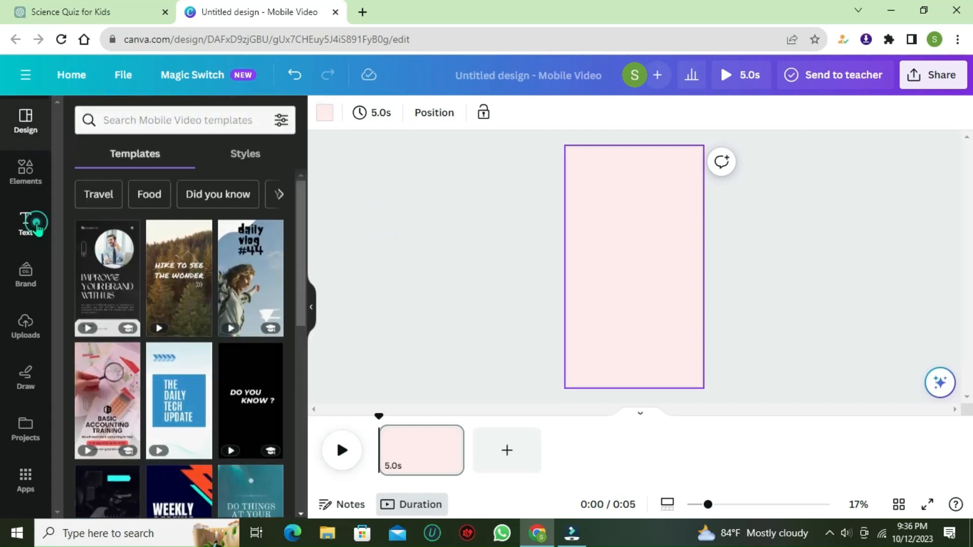
left_click(123, 265)
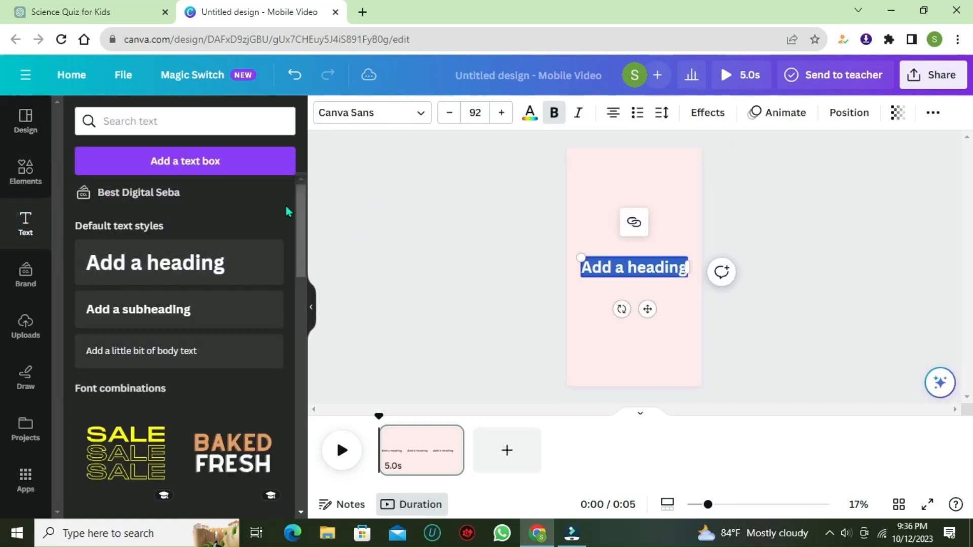
left_click(53, 7)
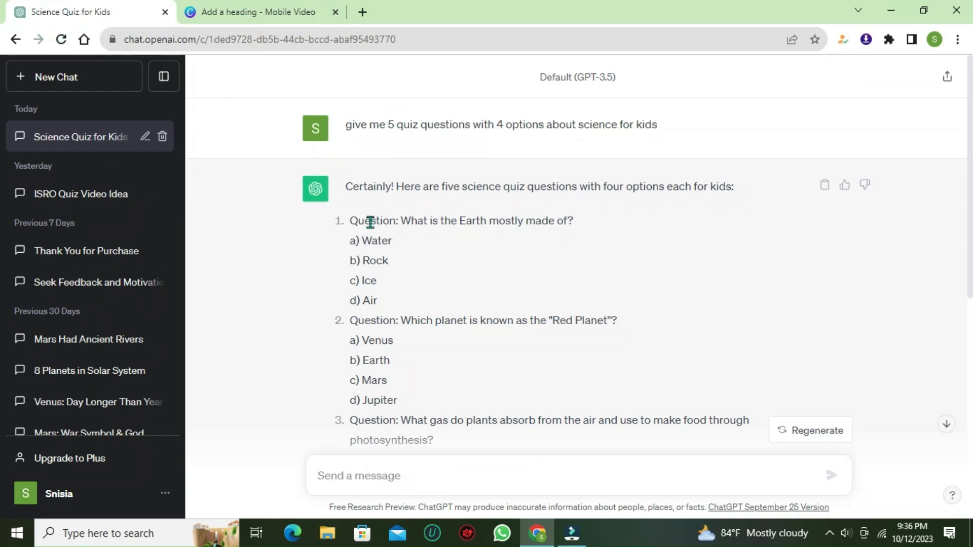
left_click_drag(433, 227, 501, 226)
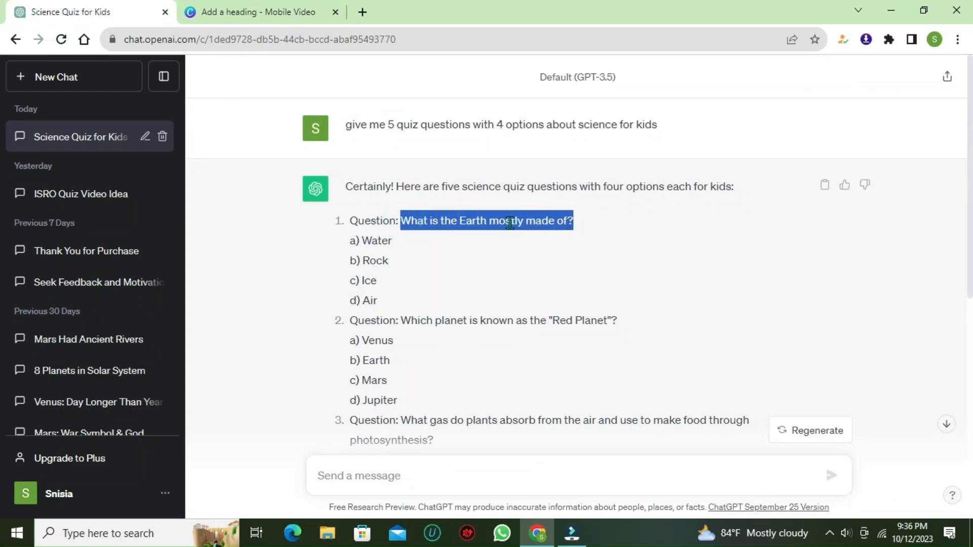
right_click(452, 221)
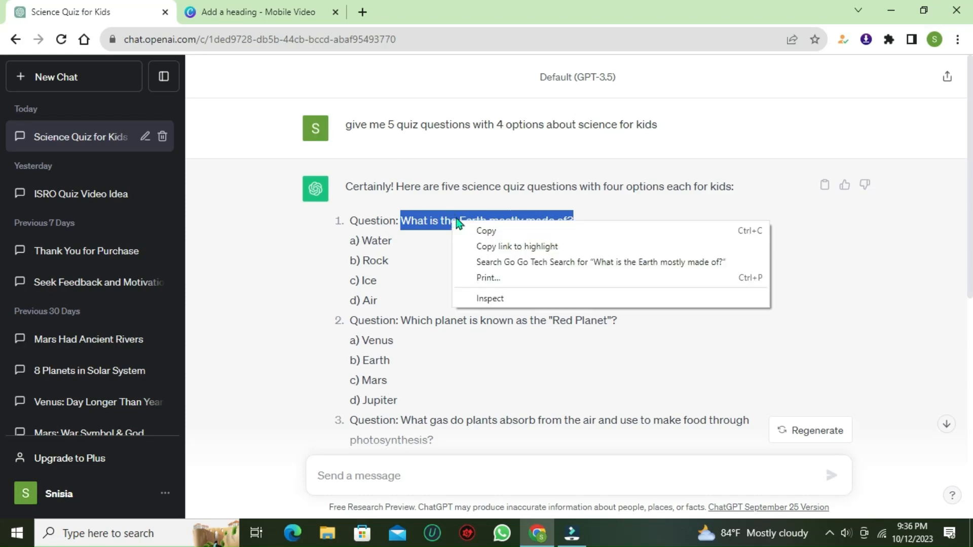
left_click(501, 230)
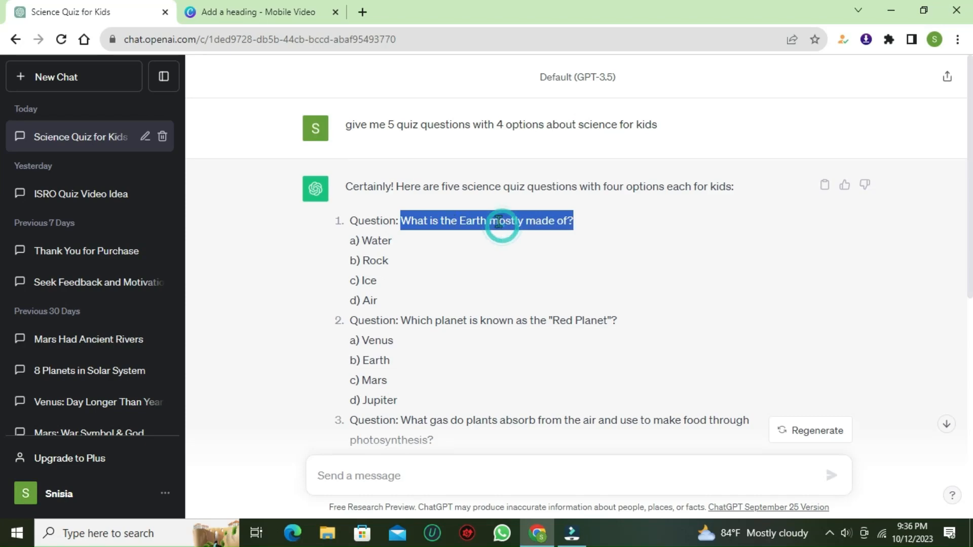
left_click(272, 1)
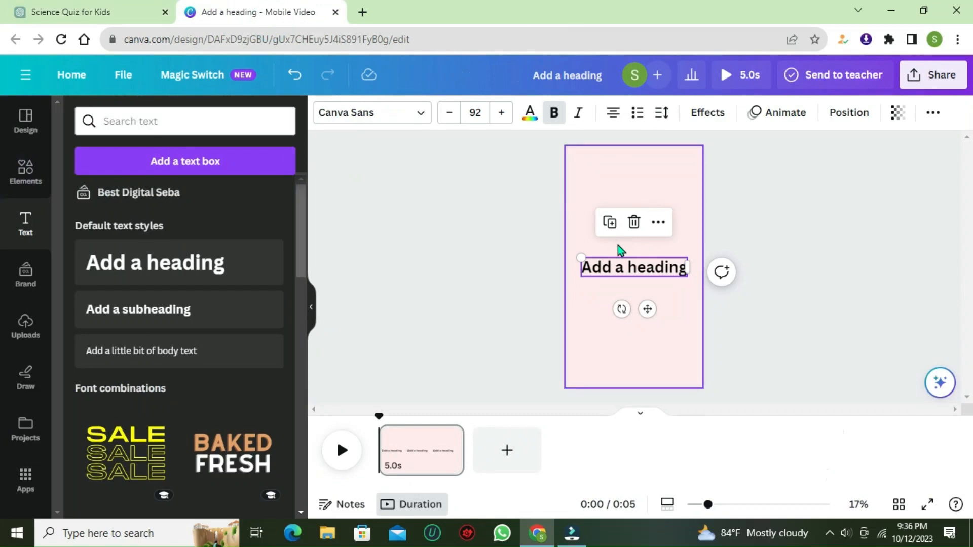
double_click(631, 267)
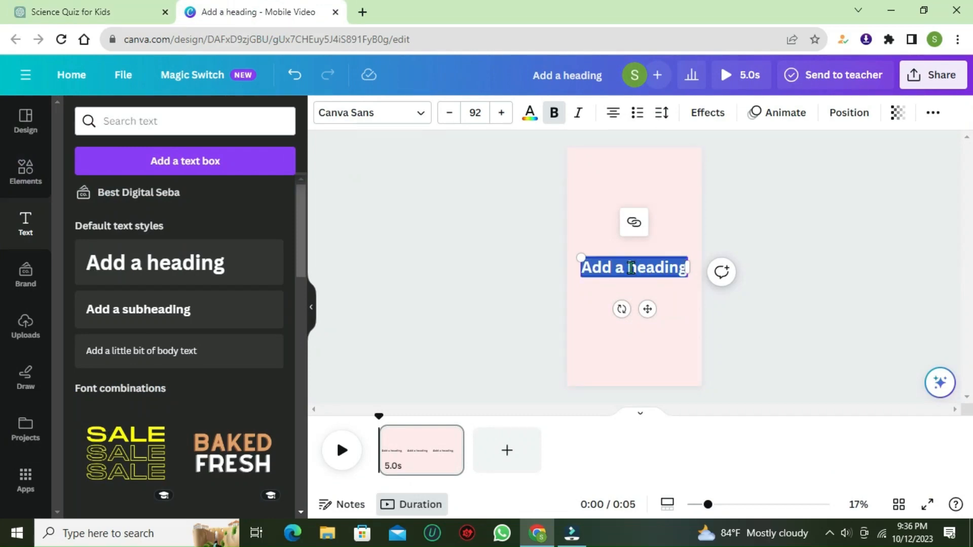
key("ctrl+v")
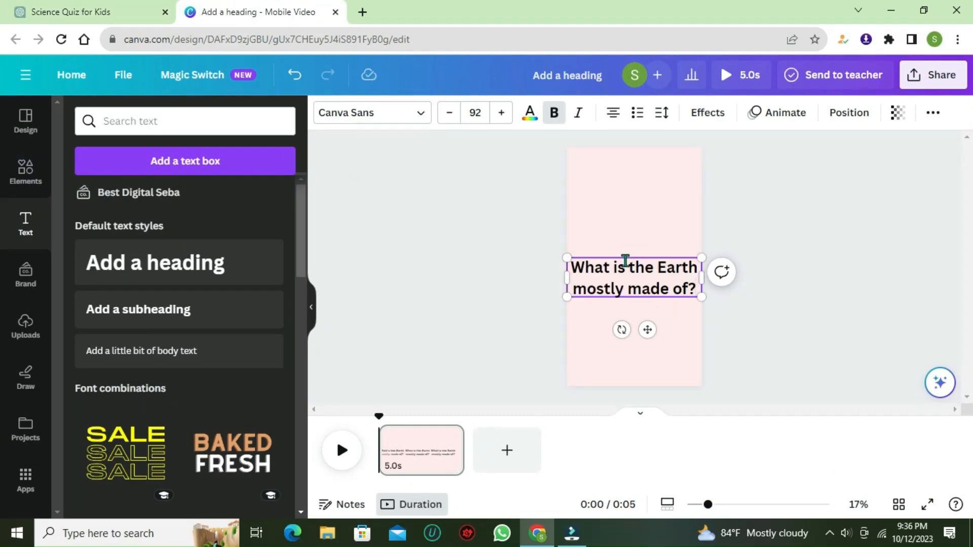
Format the question heading in Baloo Da Regular at size 90 and move it near the top of the page.
left_click(380, 116)
scroll(101, 385, "down", 1)
left_click(128, 428)
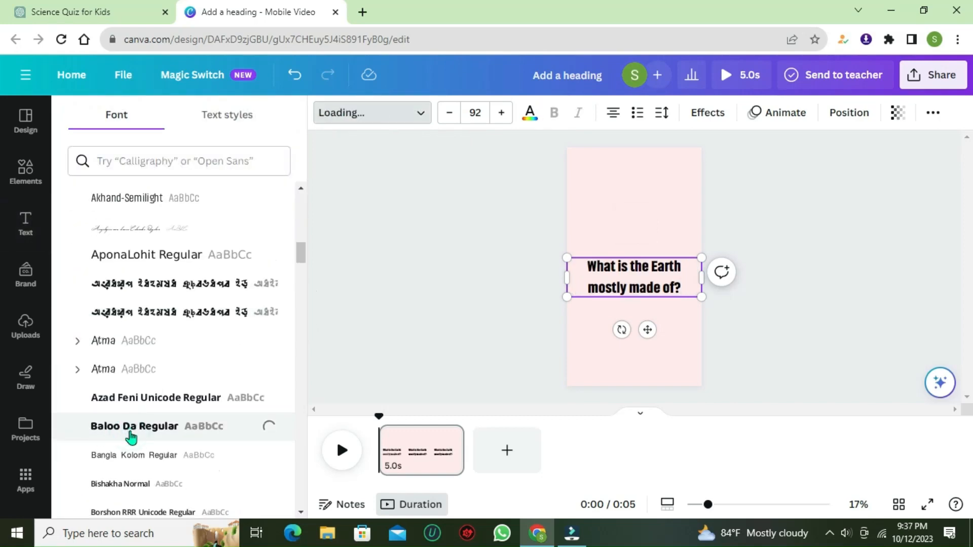
left_click_drag(644, 329, 652, 246)
left_click(442, 117)
left_click(442, 118)
left_click(495, 276)
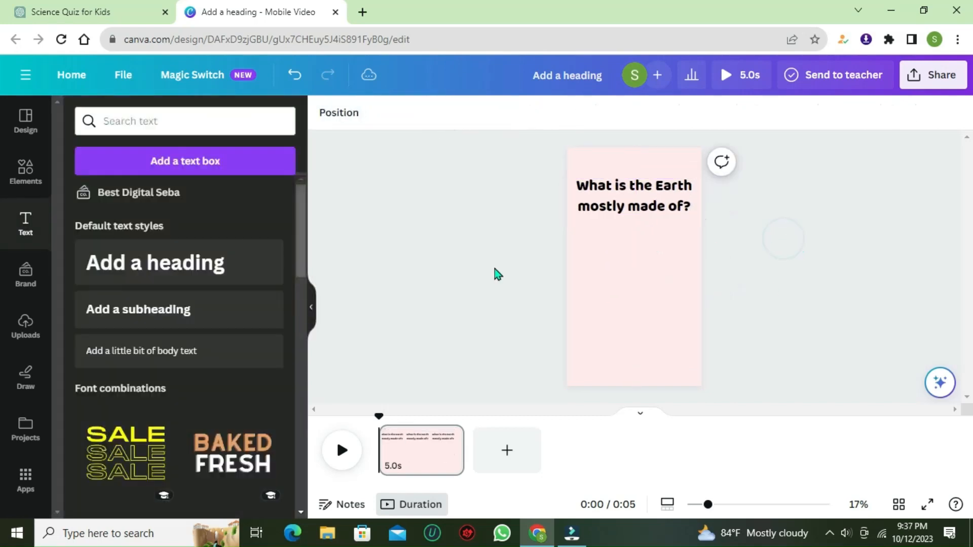
Add a square shape, stretch it into a full-width banner along the page's top edge, and shift the question just below it.
left_click(25, 172)
left_click(96, 330)
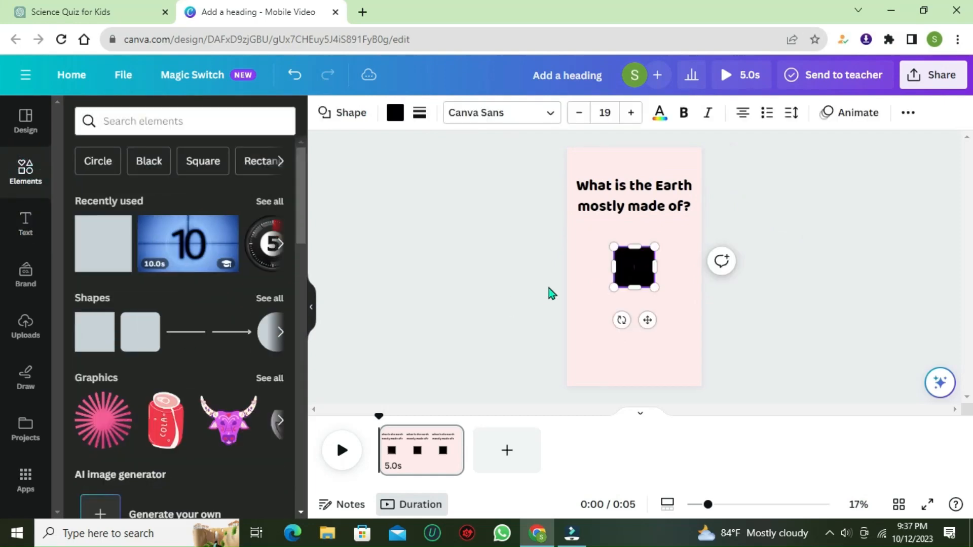
left_click_drag(655, 266, 700, 267)
left_click_drag(613, 267, 573, 276)
left_click_drag(633, 287, 630, 158)
left_click_drag(630, 192, 630, 202)
left_click(615, 163)
Fill the banner shape at the top of the page with solid red.
left_click(395, 113)
left_click(82, 436)
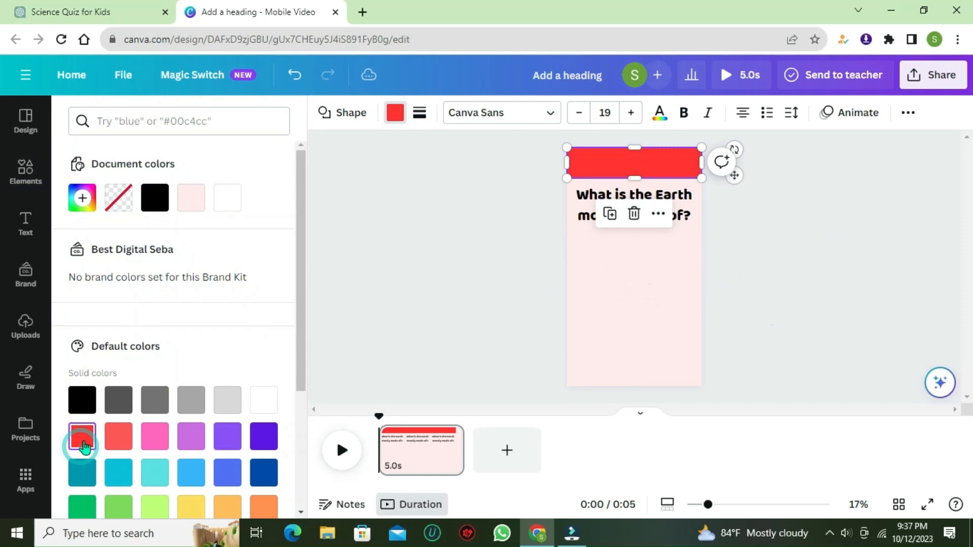
left_click(197, 508)
left_click(86, 473)
scroll(84, 456, "down", 1)
left_click(82, 373)
left_click(499, 208)
Add a heading reading "SCIENCE" in the Baloo Da font and place it centered on the red banner.
left_click(25, 222)
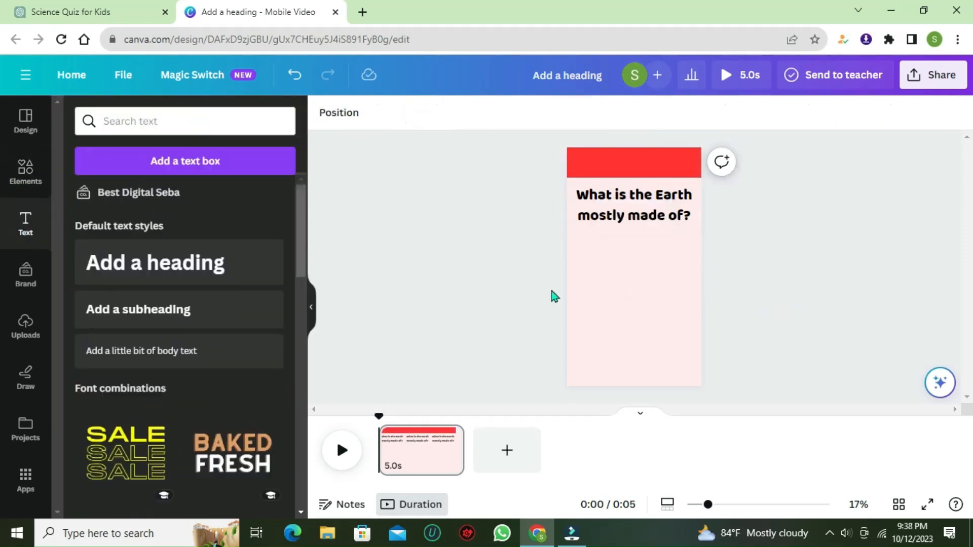
left_click(156, 267)
type("SCIENCE")
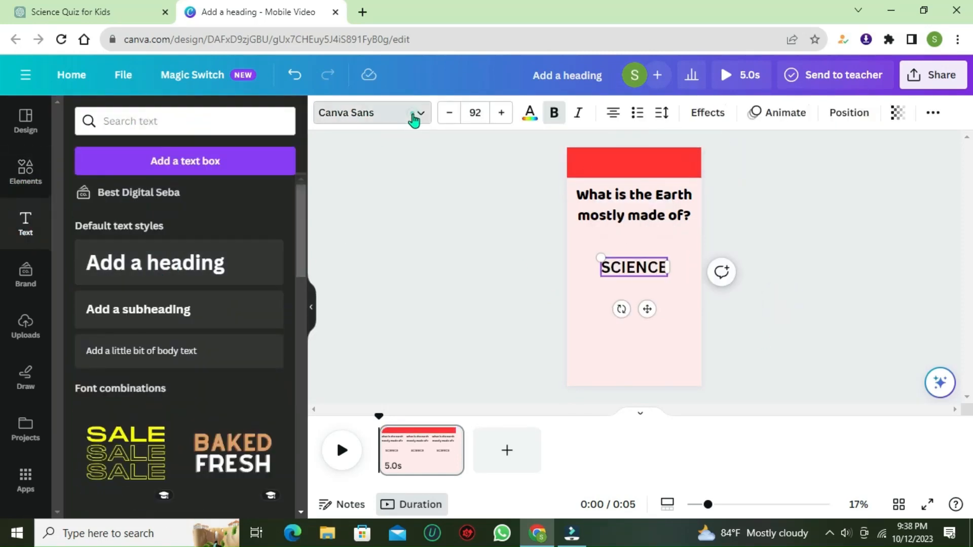
left_click(414, 117)
left_click(163, 264)
left_click_drag(647, 308, 647, 204)
Change the text color of the "SCIENCE" heading on the banner to white.
left_click(529, 112)
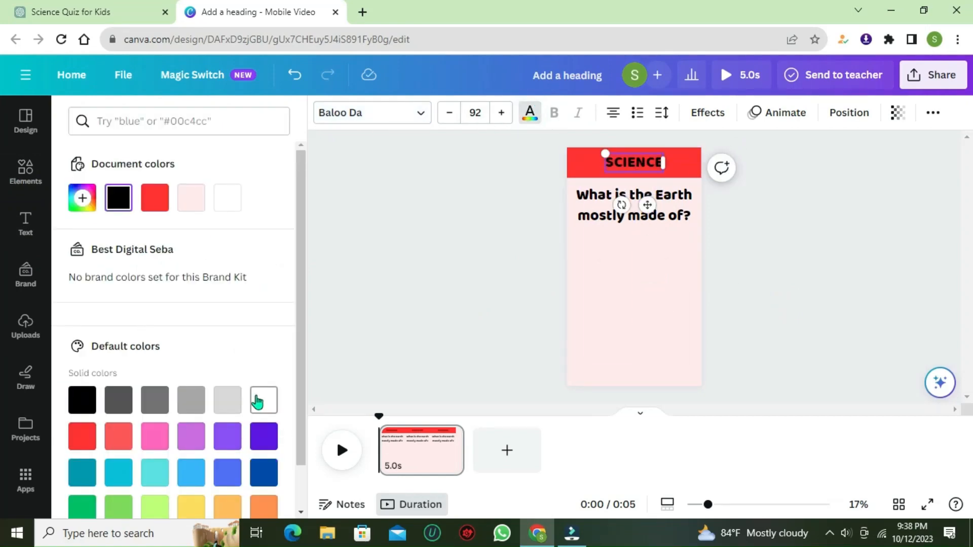
left_click(257, 402)
left_click(929, 226)
left_click(633, 162)
left_click(529, 113)
left_click(263, 399)
left_click(868, 256)
Increase the font size of the "SCIENCE" heading so it fills more of the banner.
left_click(633, 162)
triple_click(499, 115)
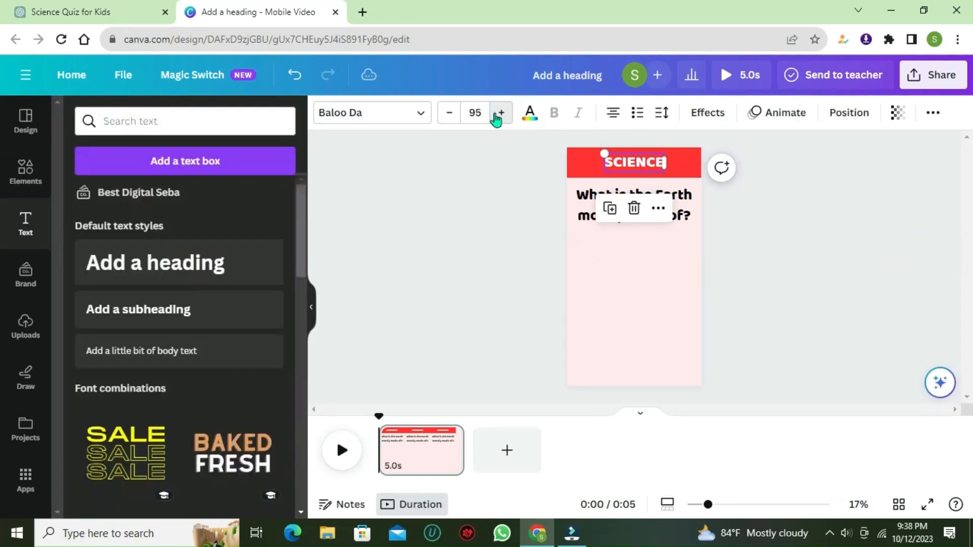
left_click(499, 114)
left_click(499, 114)
left_click(879, 267)
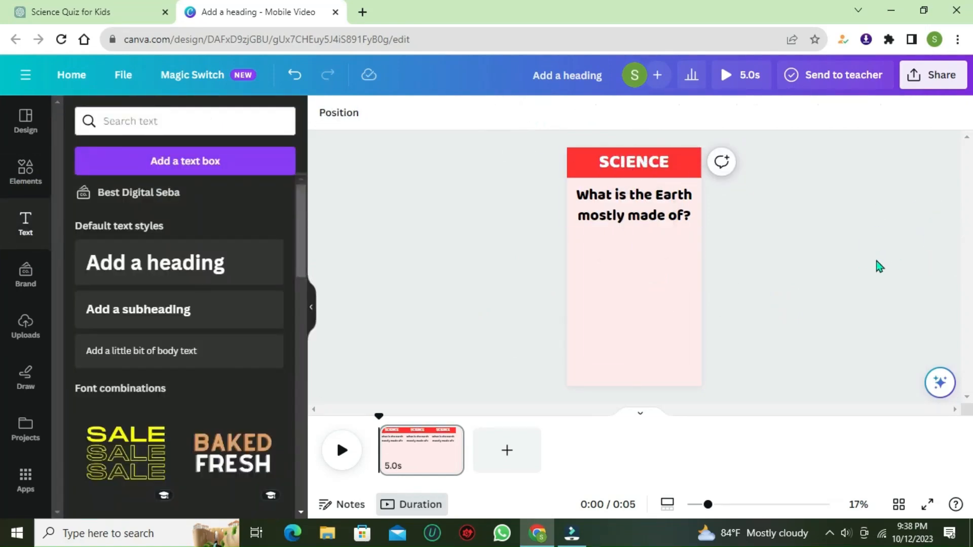
Duplicate the question text box and place the copy in the empty area below the question.
left_click(633, 205)
left_click(861, 263)
left_click(485, 273)
left_click(601, 221)
key("ctrl+c")
left_click(756, 278)
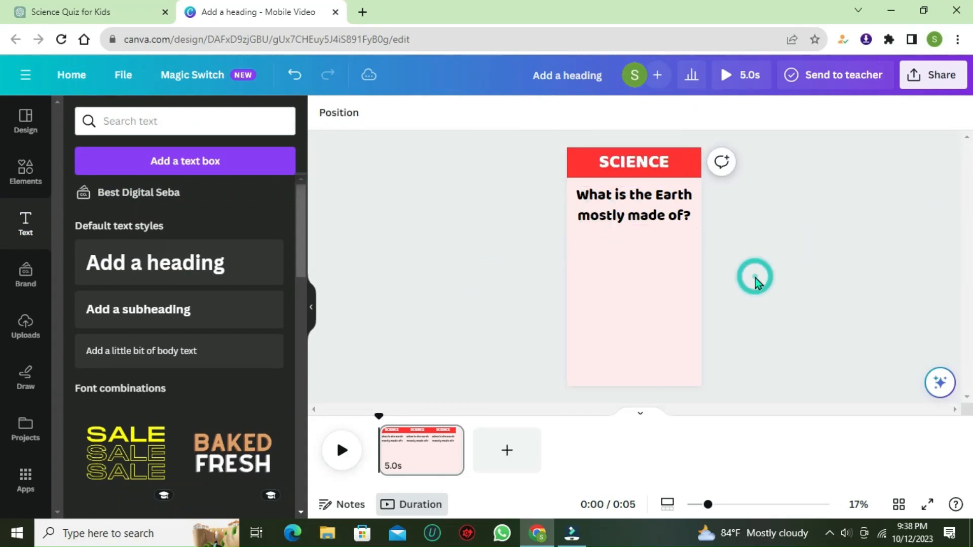
key("ctrl+v")
left_click_drag(633, 213, 631, 283)
Replace the copied text with the option labels "A.", "B.", "C." and "D." on four separate lines.
double_click(630, 283)
type("a")
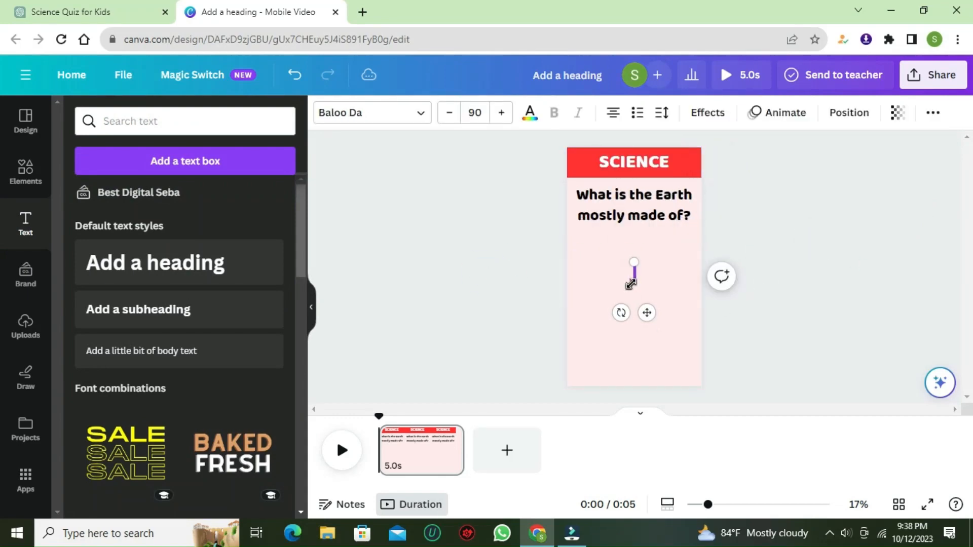
type(".")
key("Return")
type("B.")
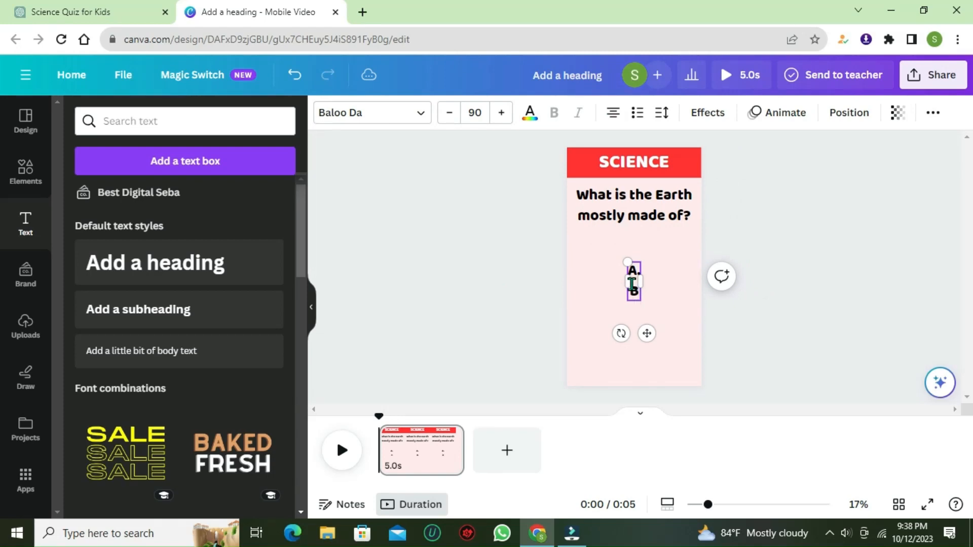
key("Return")
type("C.")
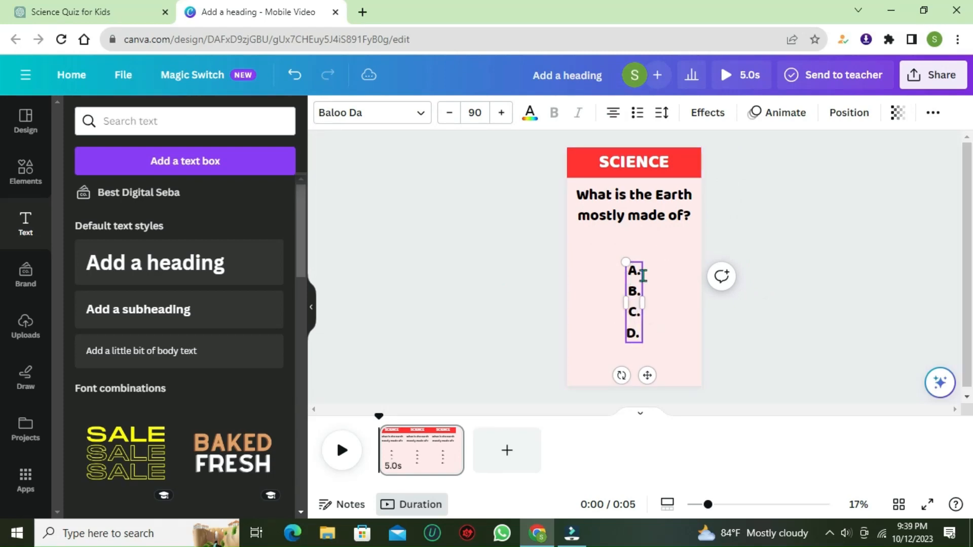
Move the option labels toward the page's left side below the question and widen their text box.
left_click_drag(641, 302, 608, 267)
left_click(804, 331)
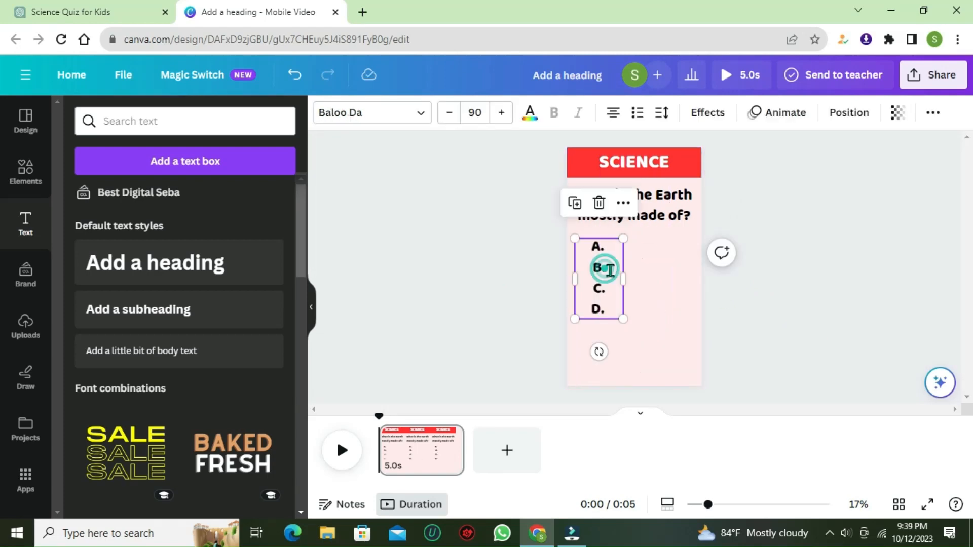
left_click_drag(623, 299, 665, 281)
Increase the line spacing of the option labels and reposition the list directly beneath the question.
left_click(661, 112)
left_click_drag(737, 209, 778, 210)
double_click(599, 259)
left_click(662, 113)
left_click(730, 296)
left_click_drag(634, 245, 626, 235)
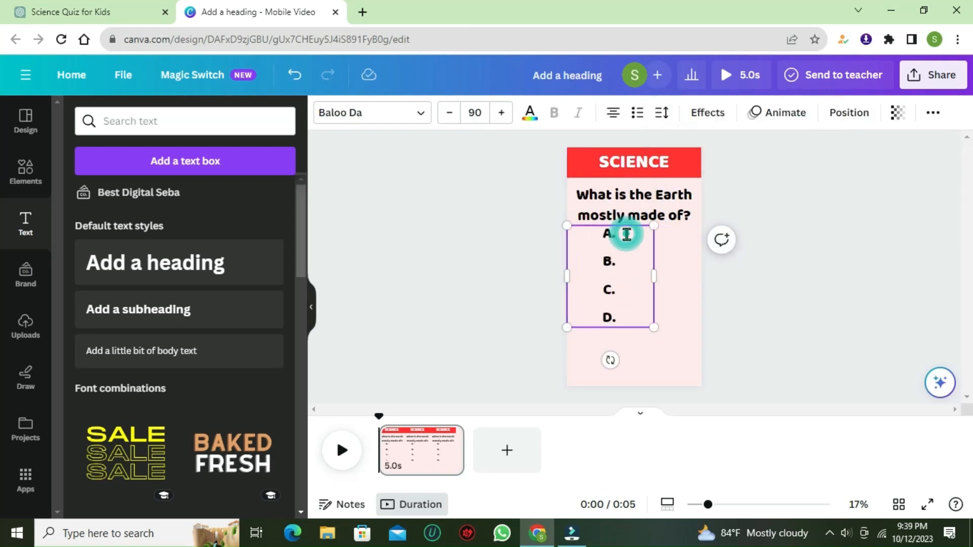
Fill in option A with "Water" and option B with "Rock", copying both answers from the ChatGPT quiz.
mouse_move(571, 533)
left_click(51, 11)
left_click_drag(361, 241, 391, 241)
left_click(223, 12)
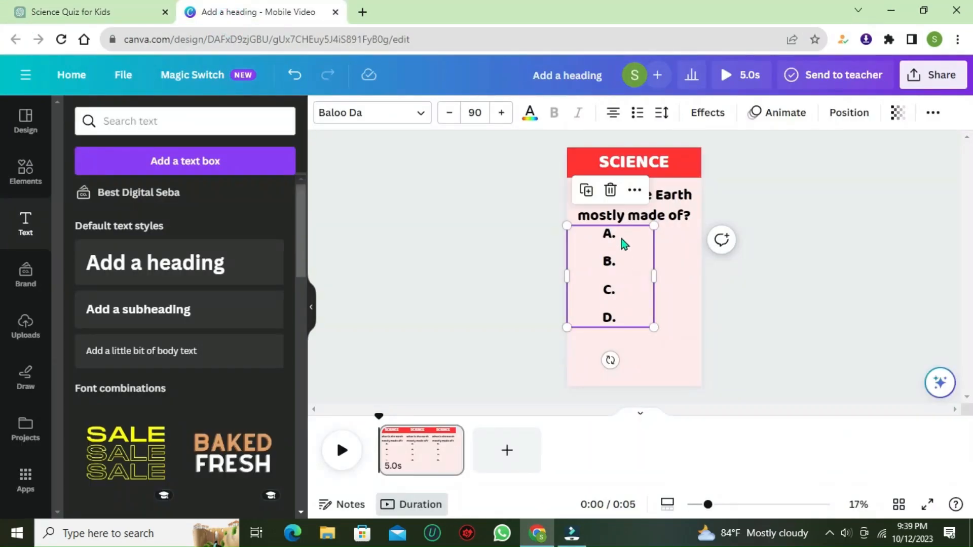
left_click(620, 235)
key("ctrl+v")
left_click(51, 12)
double_click(373, 261)
left_click(247, 21)
left_click(624, 268)
key("ctrl+v")
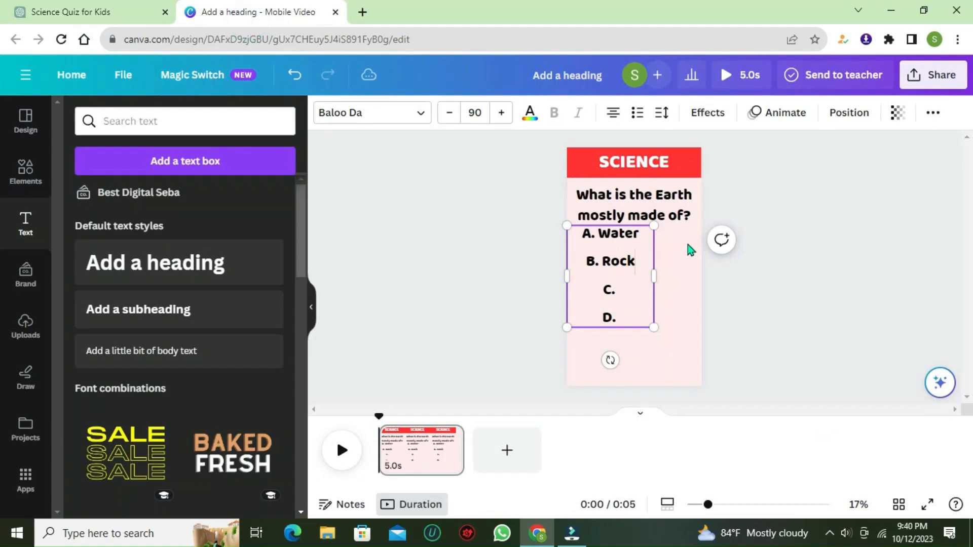
Fill in option C with "Ice" and option D with "Air", copying both answers from the ChatGPT quiz.
left_click(109, 10)
double_click(369, 281)
key("ctrl+c")
left_click(214, 20)
left_click(624, 293)
key("ctrl+v")
left_click(109, 7)
double_click(372, 299)
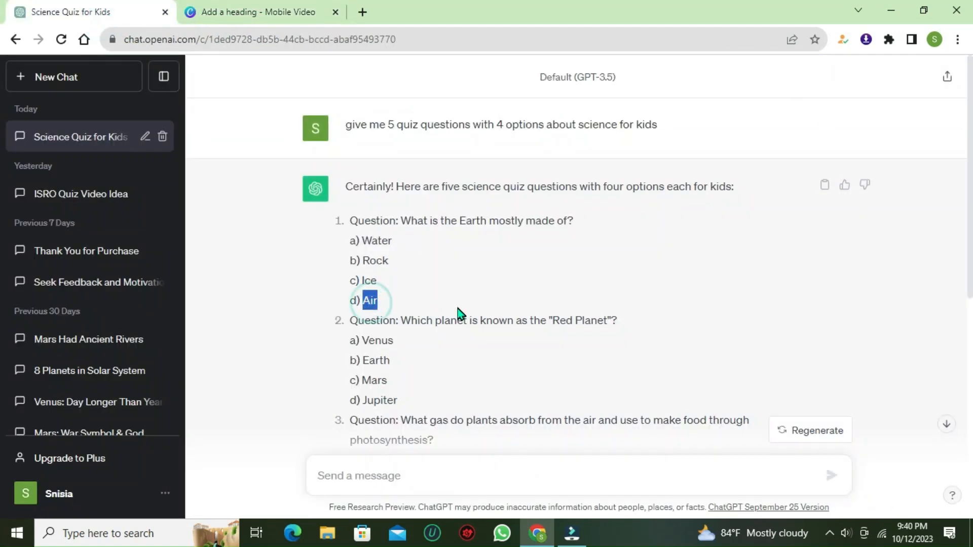
key("ctrl+c")
left_click(222, 12)
left_click(622, 314)
Widen and left-align the answer options, then position the list below the question with an even gap.
left_click_drag(654, 276, 689, 278)
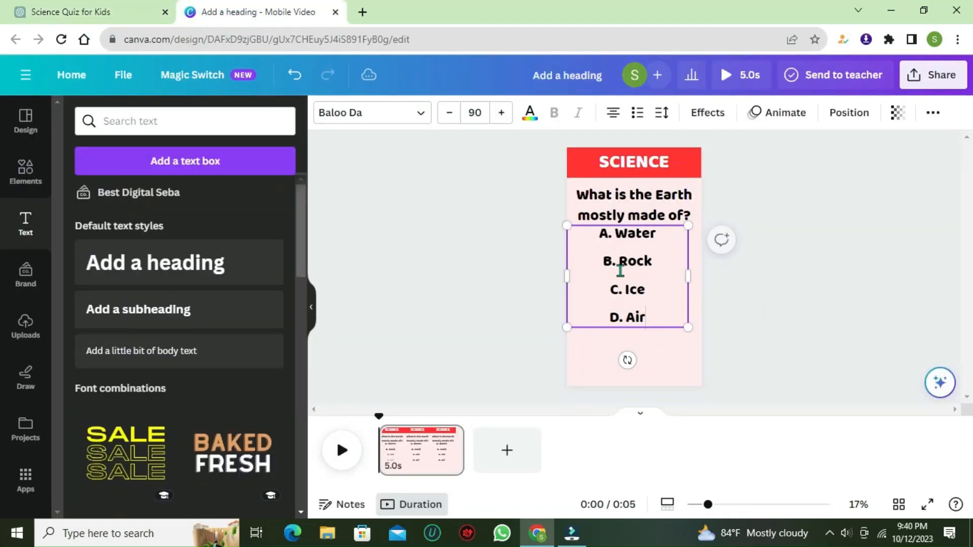
key("ctrl+a")
left_click(613, 113)
left_click(601, 269)
left_click_drag(601, 269, 610, 278)
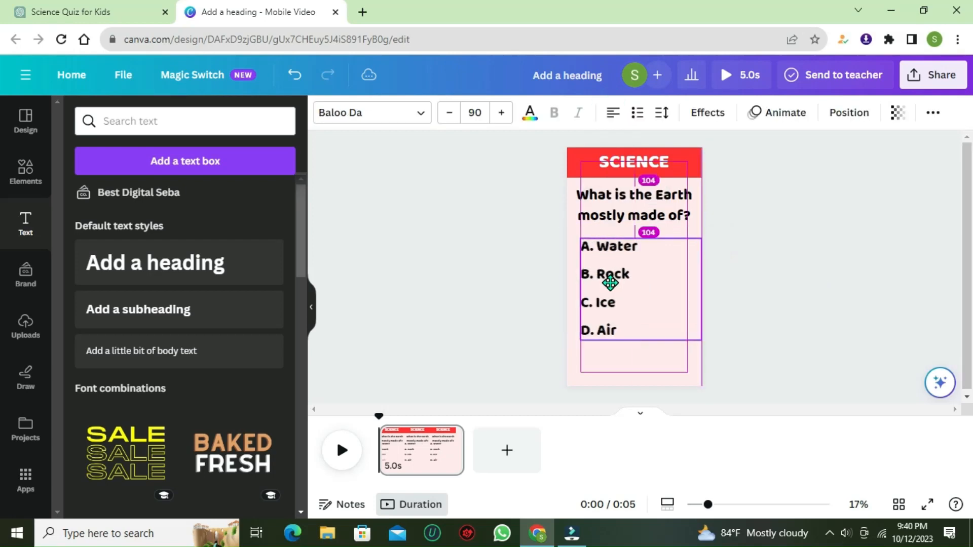
left_click(806, 315)
Set the page's duration to 7.0 seconds and add a duplicate of the page lasting 3.0 seconds.
left_click_drag(463, 450, 499, 451)
left_click(434, 459)
right_click(435, 458)
left_click(458, 236)
left_click_drag(629, 450, 556, 472)
left_click(799, 326)
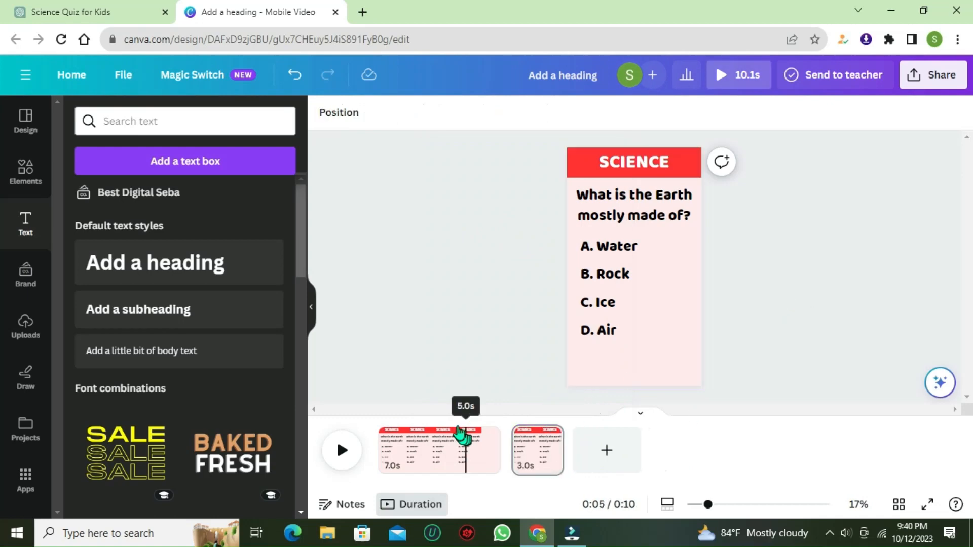
Switch to the ChatGPT science quiz chat and send the prompt "write answer for this".
left_click(82, 15)
scroll(546, 384, "down", 8)
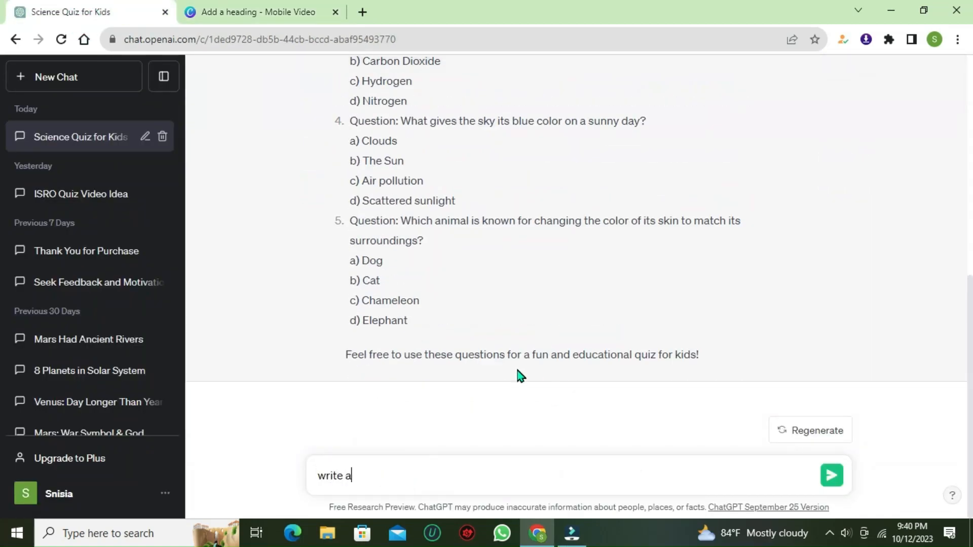
type("write answer for this")
key("Return")
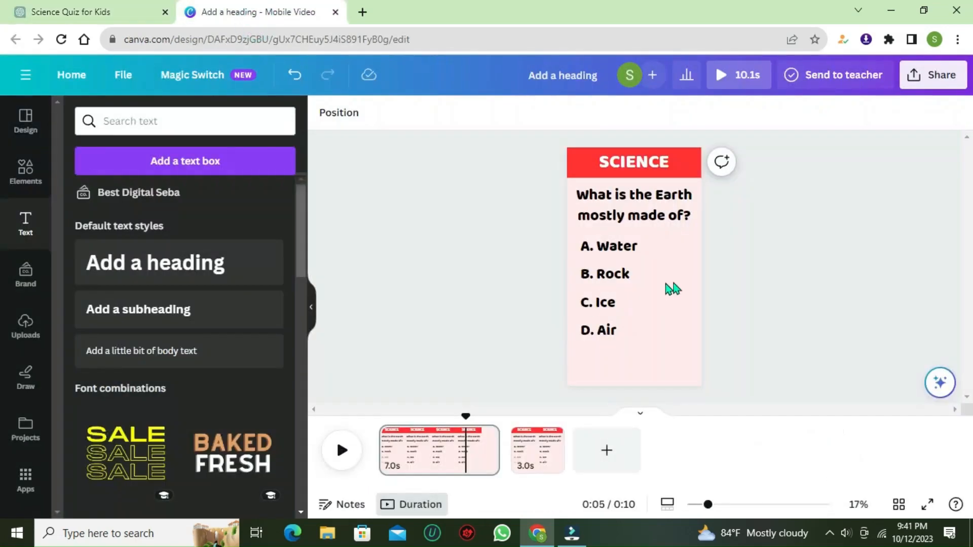
Select the 3.0-second page in Canva and search the elements library for "tick" graphics.
left_click(546, 451)
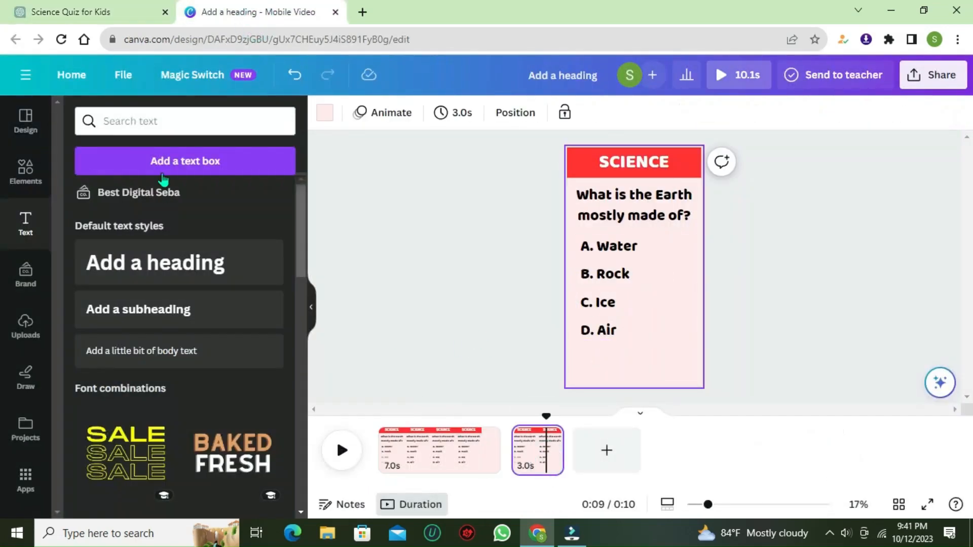
left_click(26, 171)
left_click(156, 126)
type("tick")
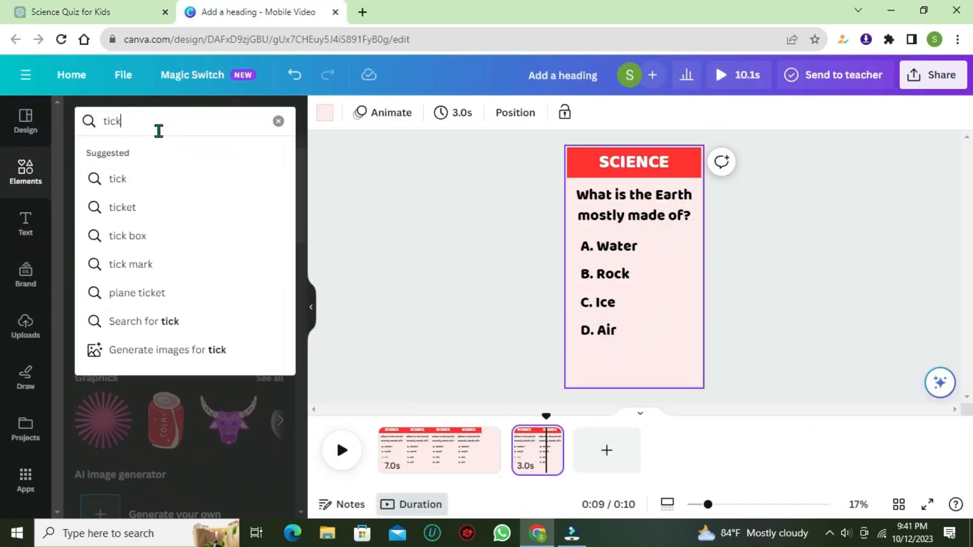
left_click(139, 181)
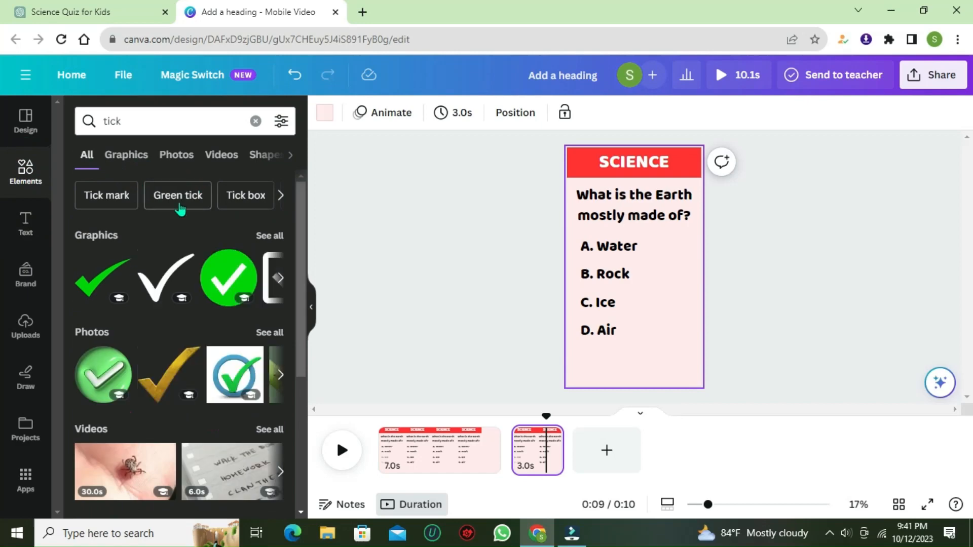
left_click(279, 277)
left_click(76, 277)
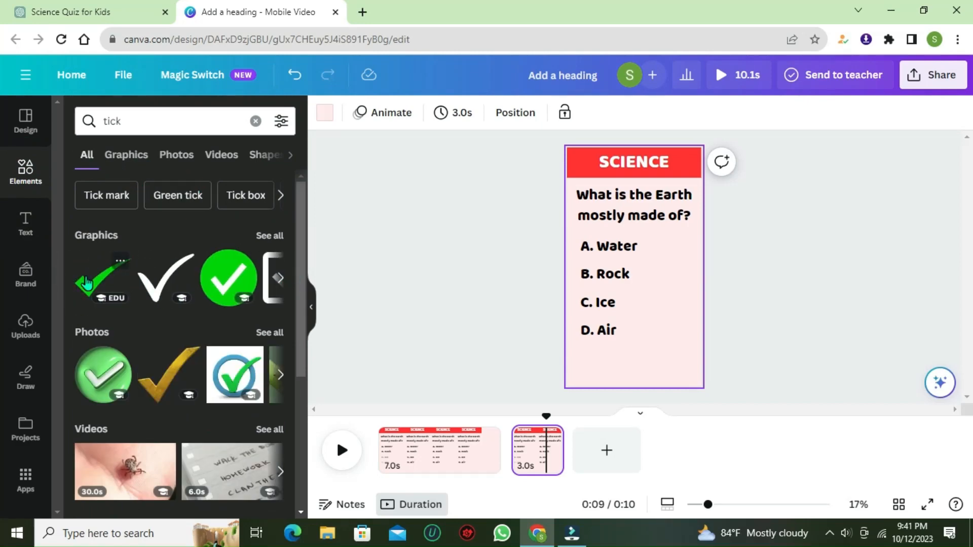
left_click(96, 278)
mouse_move(660, 247)
left_mouse_down()
mouse_move(640, 262)
mouse_move(656, 272)
mouse_move(670, 258)
mouse_move(662, 277)
mouse_move(684, 256)
mouse_move(656, 277)
mouse_move(645, 274)
mouse_move(654, 265)
left_mouse_up()
key("Delete")
Add the white tick graphic to the 3.0-second page, recolour it green and place it small beside "B. Rock".
left_click(167, 278)
left_click(491, 112)
left_click(82, 506)
left_click(642, 273)
left_click(780, 269)
left_click(644, 276)
left_click(758, 274)
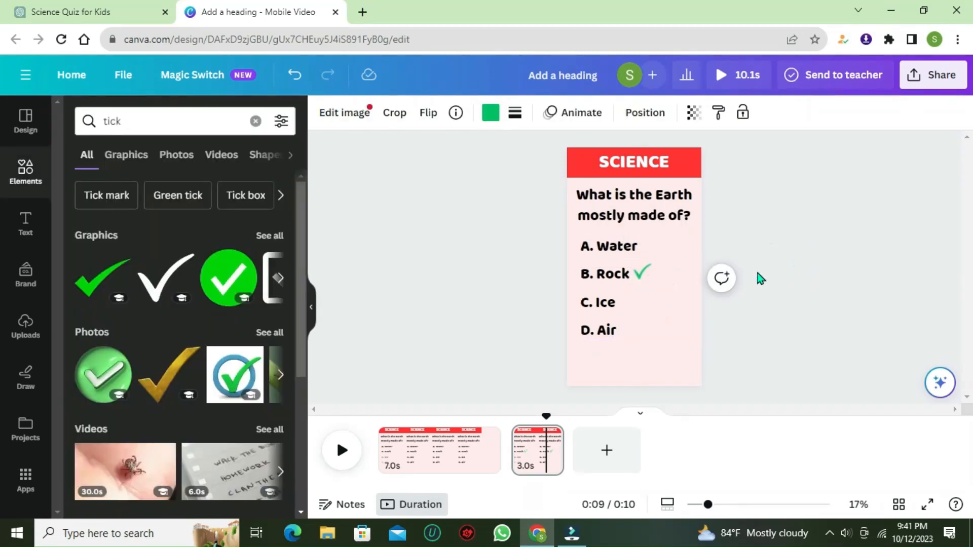
Apply the Wipe element animation to the green tick and play the video to preview it.
left_click(643, 274)
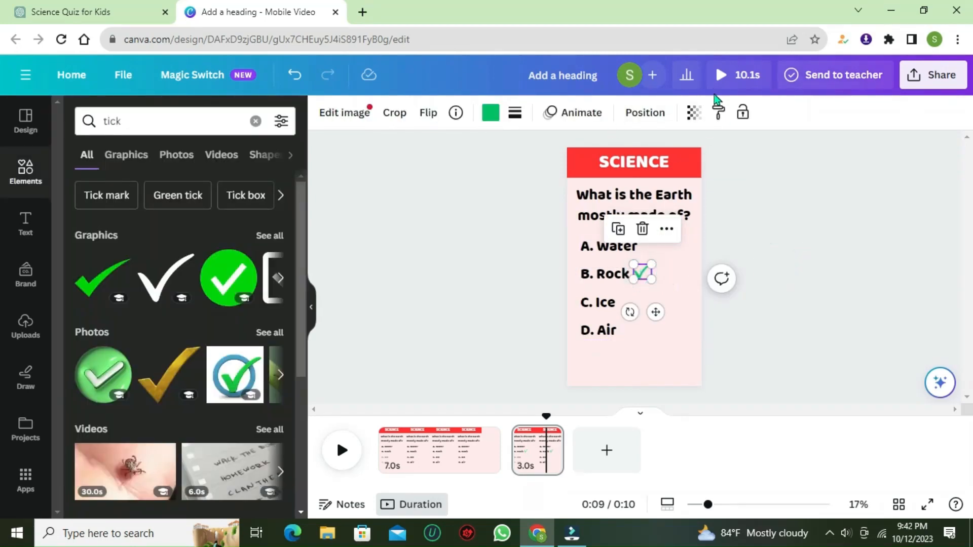
left_click(572, 112)
scroll(172, 255, "down", 3)
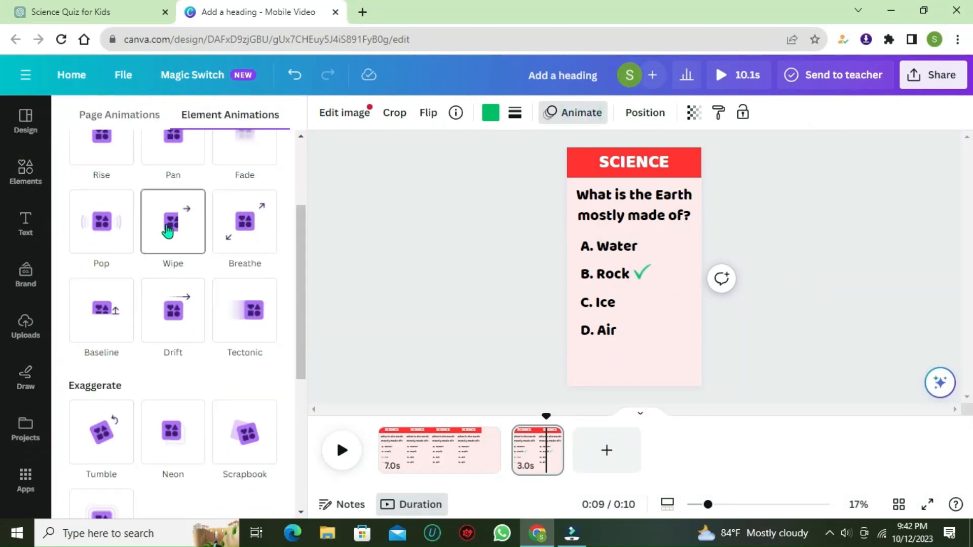
left_click(169, 226)
left_click(342, 450)
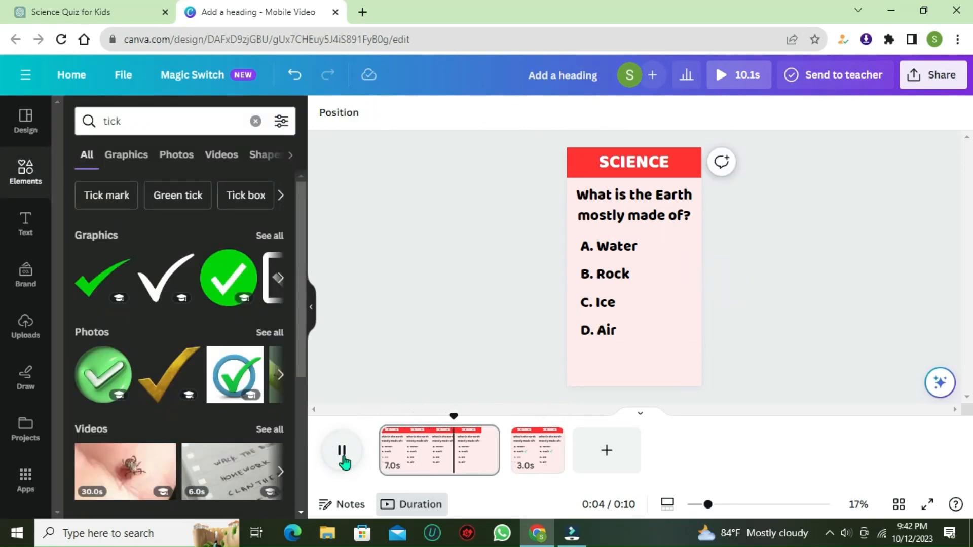
left_click(342, 450)
Try several text colours on the answer page's question and set it to dark blue.
left_click(633, 205)
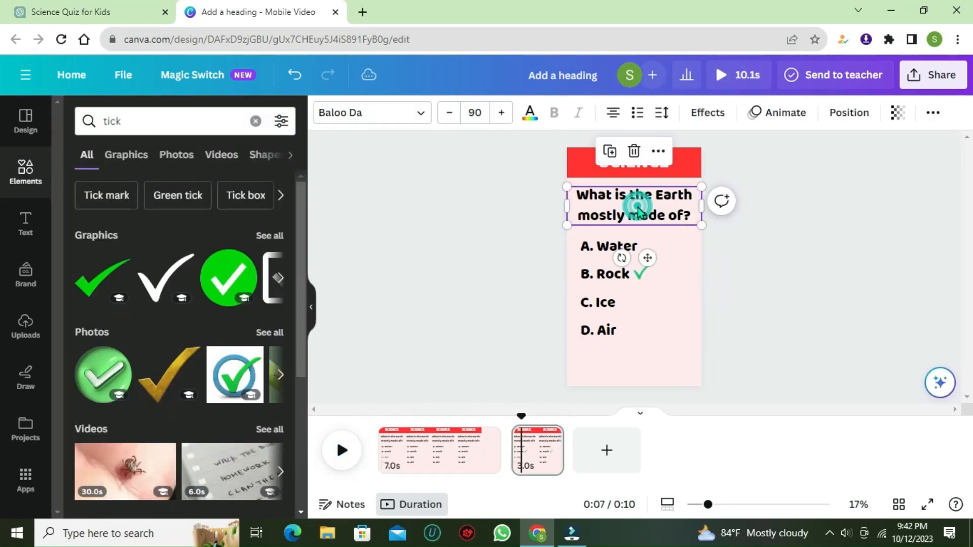
left_click(530, 112)
left_click(191, 197)
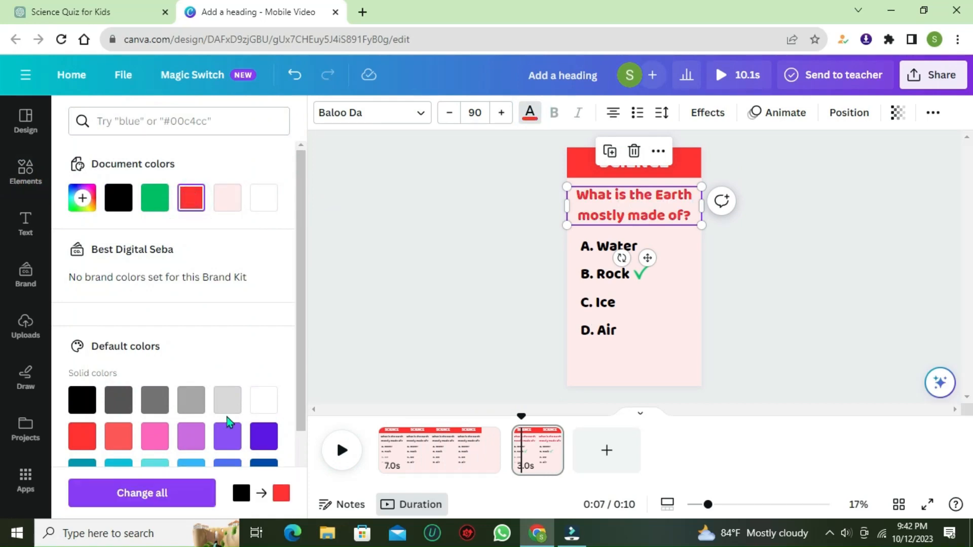
scroll(202, 385, "down", 2)
left_click(155, 407)
left_click(233, 408)
left_click(263, 417)
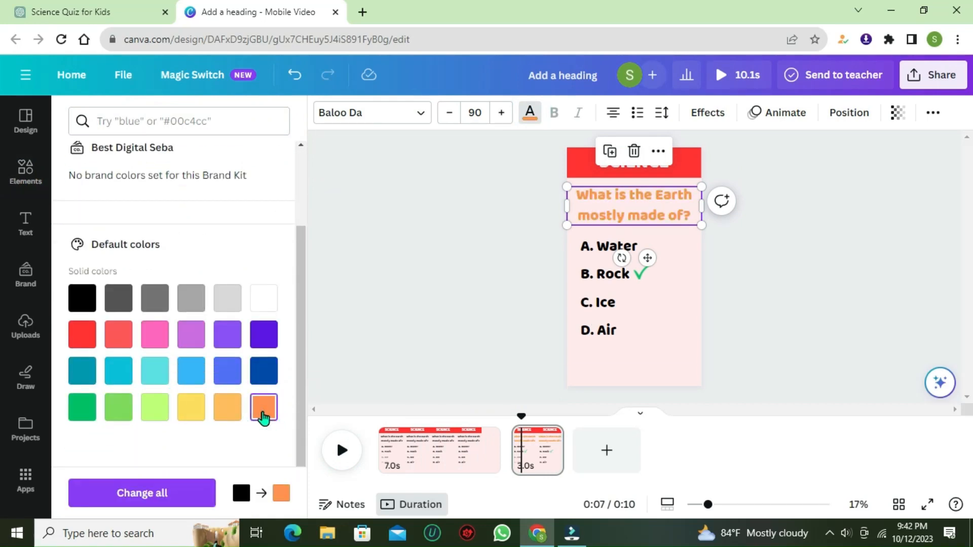
left_click(82, 407)
left_click(82, 370)
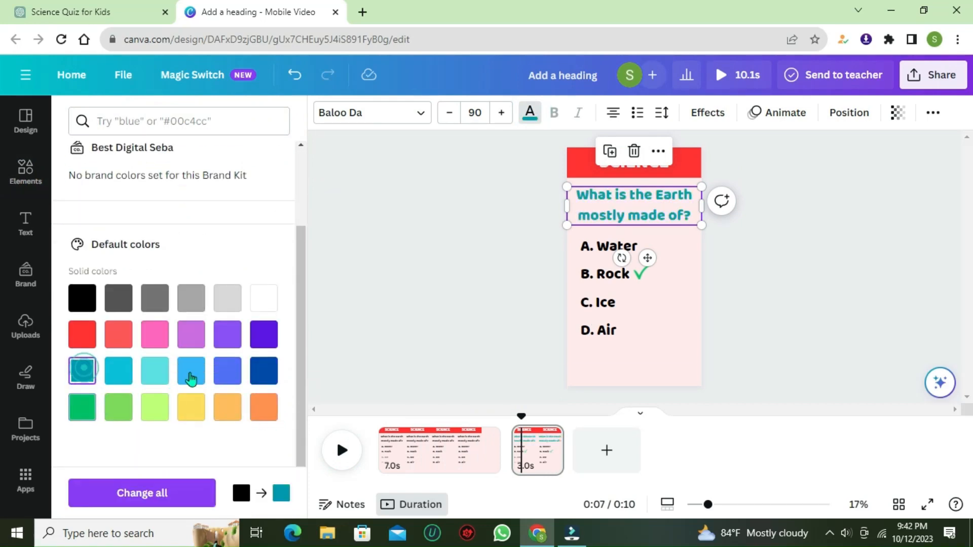
left_click(191, 370)
left_click(263, 370)
left_click(858, 302)
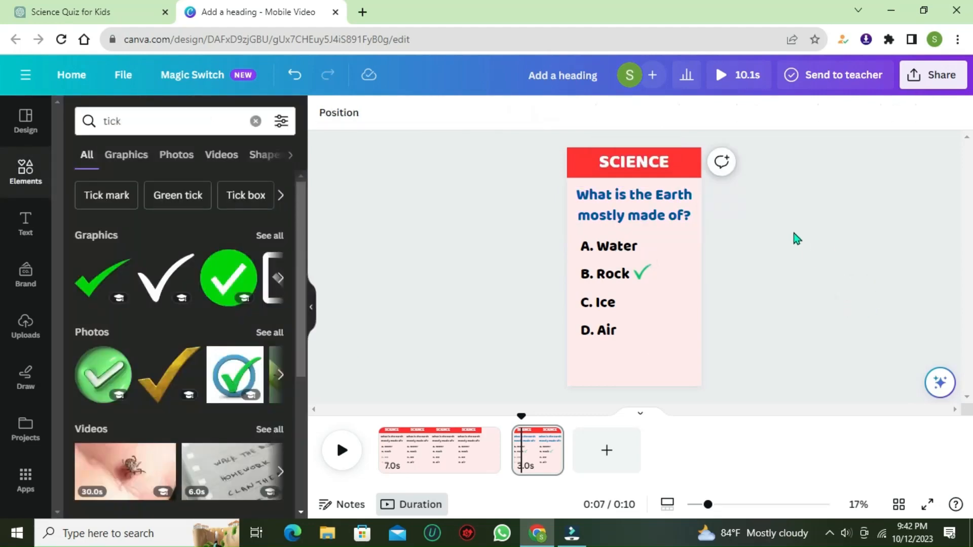
Increase the answer page's question text to font size 100.
left_click(633, 203)
left_click(608, 281)
left_click(877, 271)
left_click(630, 218)
left_click(501, 114)
left_click(502, 114)
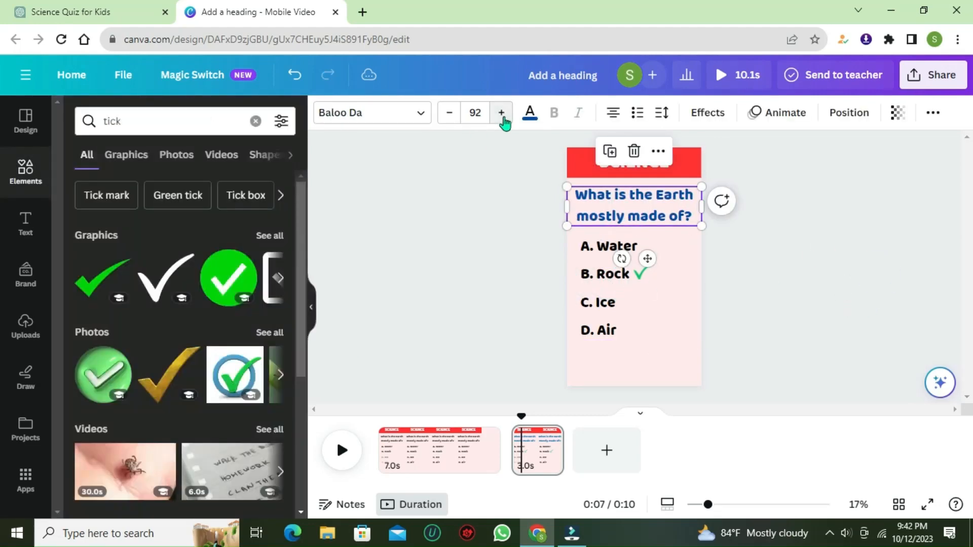
triple_click(501, 114)
double_click(502, 114)
double_click(502, 114)
left_click(502, 114)
left_click_drag(619, 219, 619, 219)
left_click(838, 311)
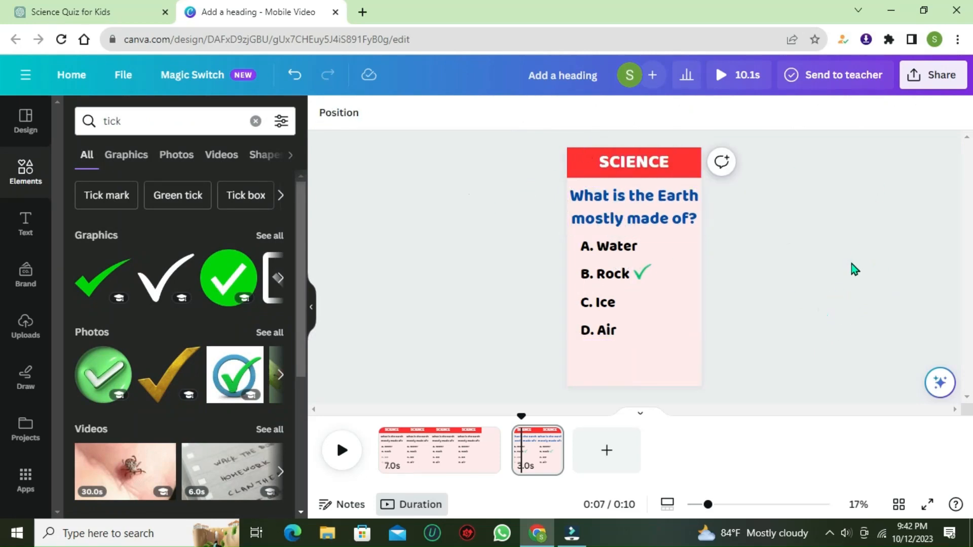
Open Fliki in a new browser tab, and copy the full question text from the Canva answer page.
left_click(363, 12)
left_click(426, 64)
left_click(254, 10)
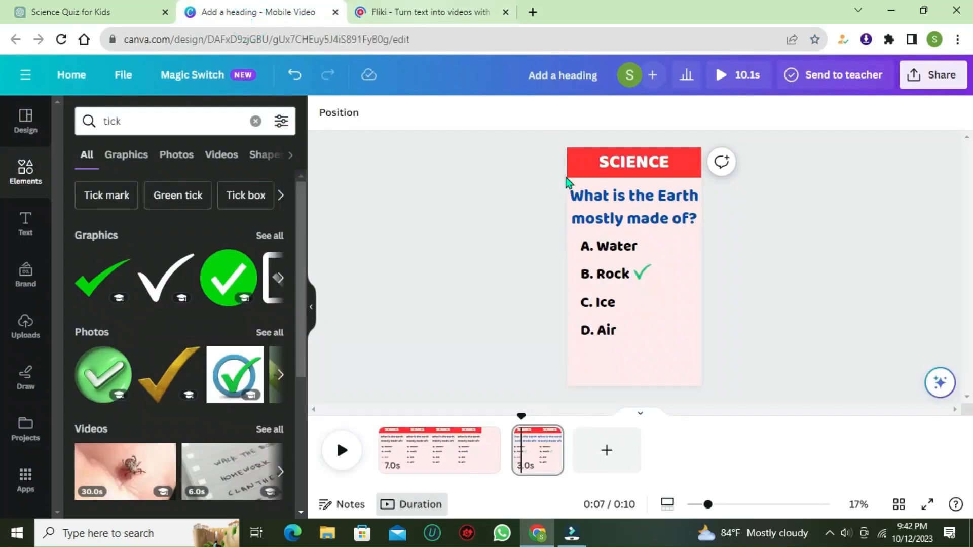
double_click(618, 205)
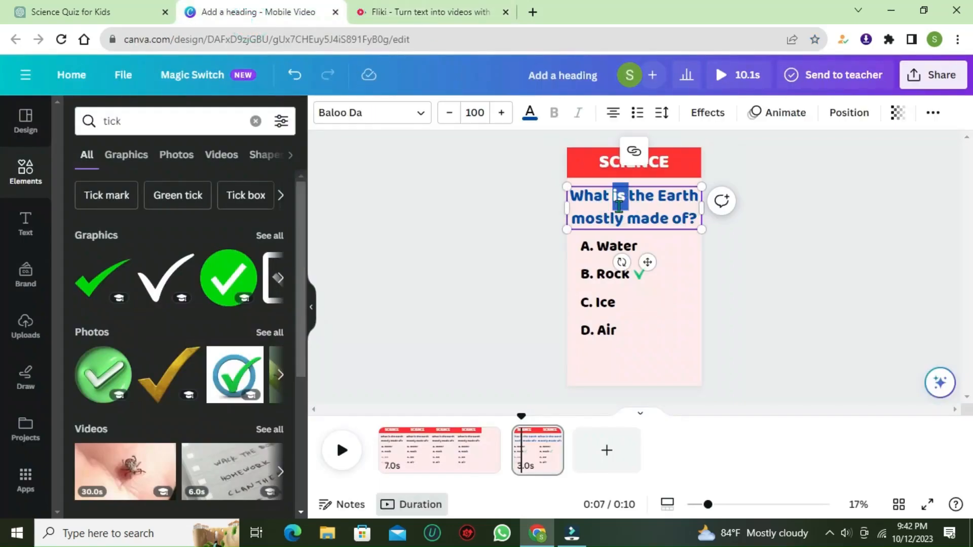
triple_click(619, 206)
key("ctrl+c")
In Fliki, create an audio-only English (United States) file named "audio" and paste the question as the Scene 1 voiceover.
left_click(421, 12)
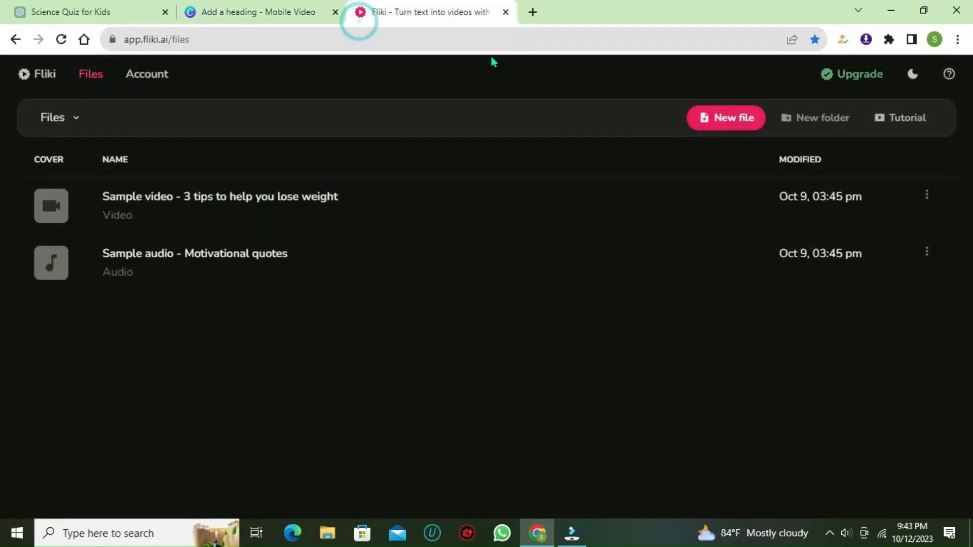
left_click(730, 122)
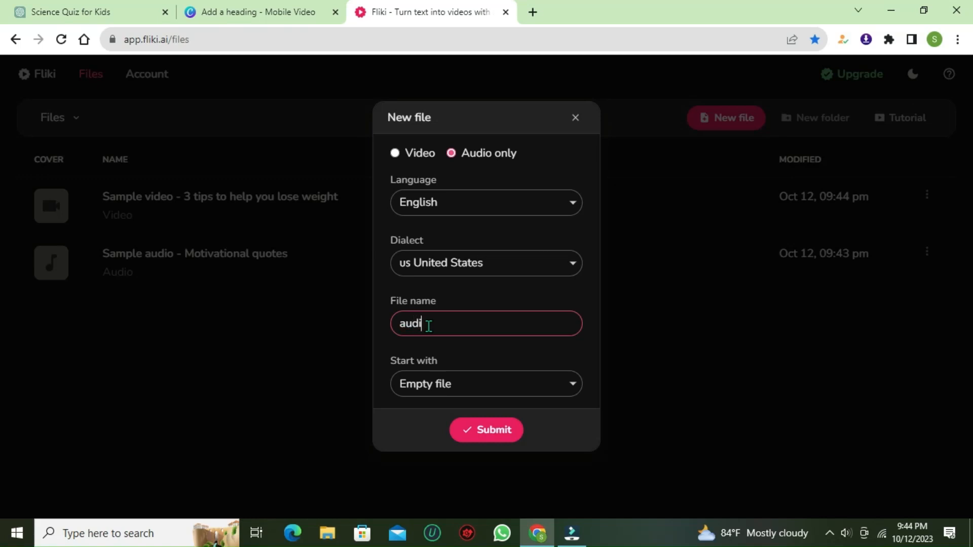
left_click(490, 432)
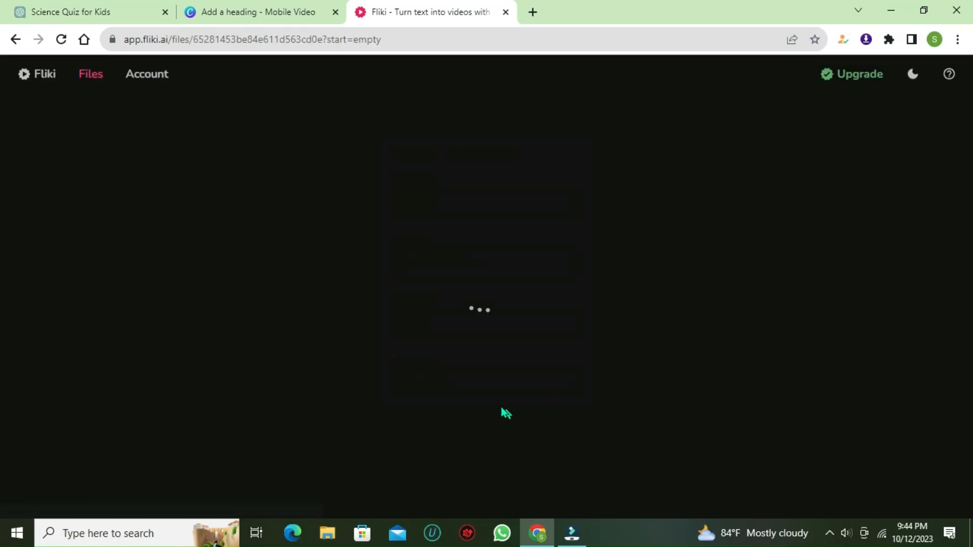
left_click(72, 374)
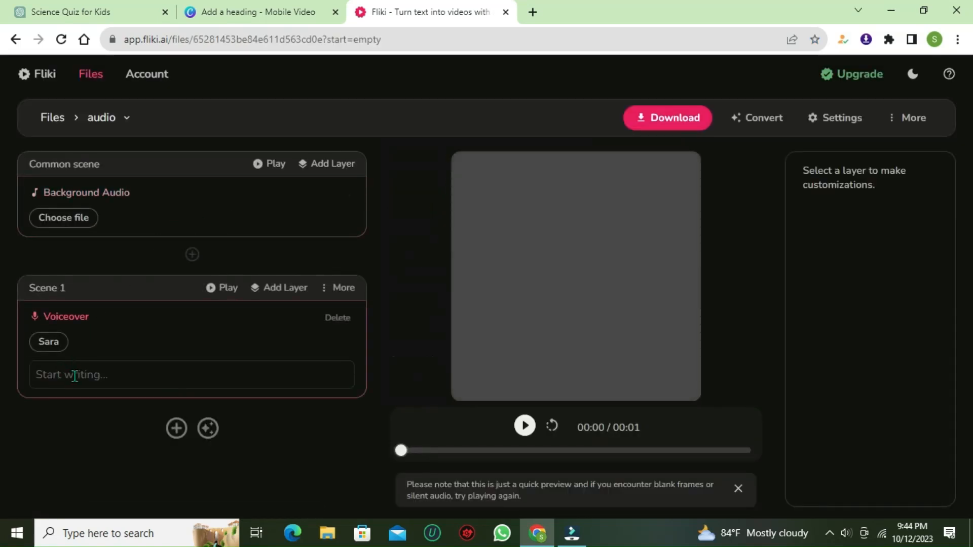
key("ctrl+v")
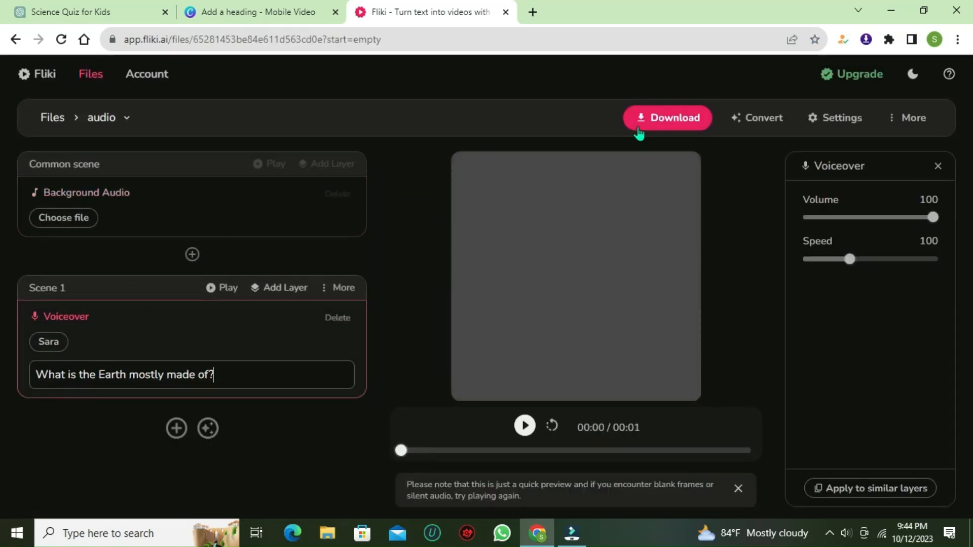
Export the question voiceover and download the resulting audio file.
left_click(661, 127)
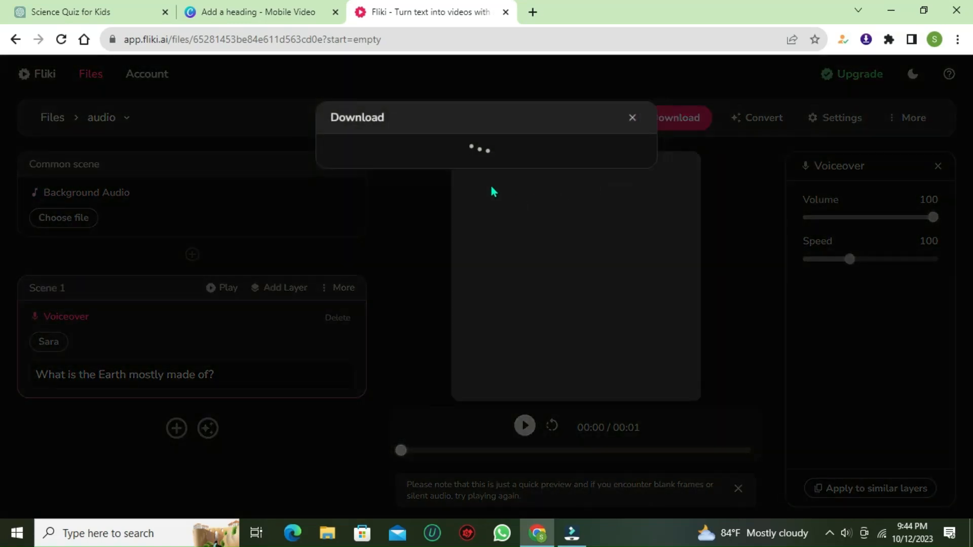
left_click(493, 212)
left_click(452, 178)
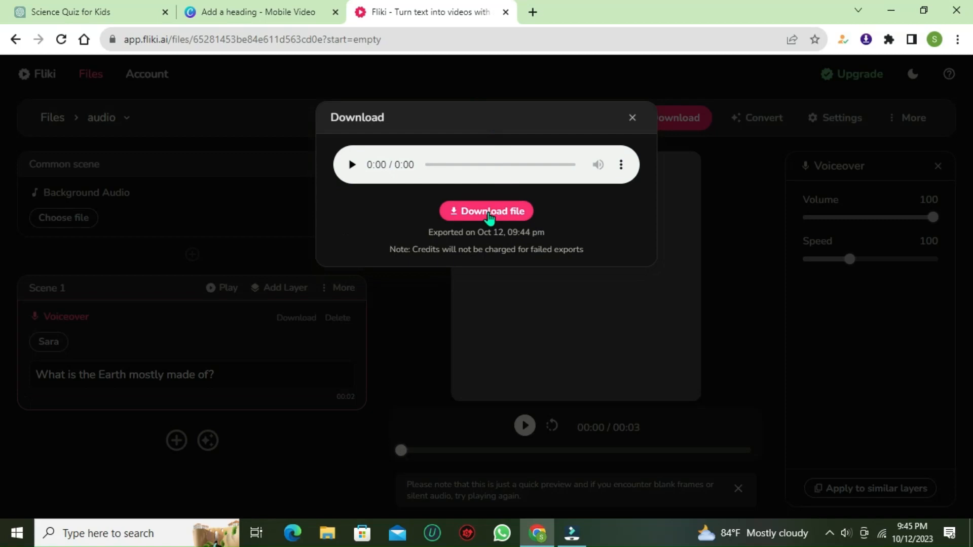
left_click(490, 217)
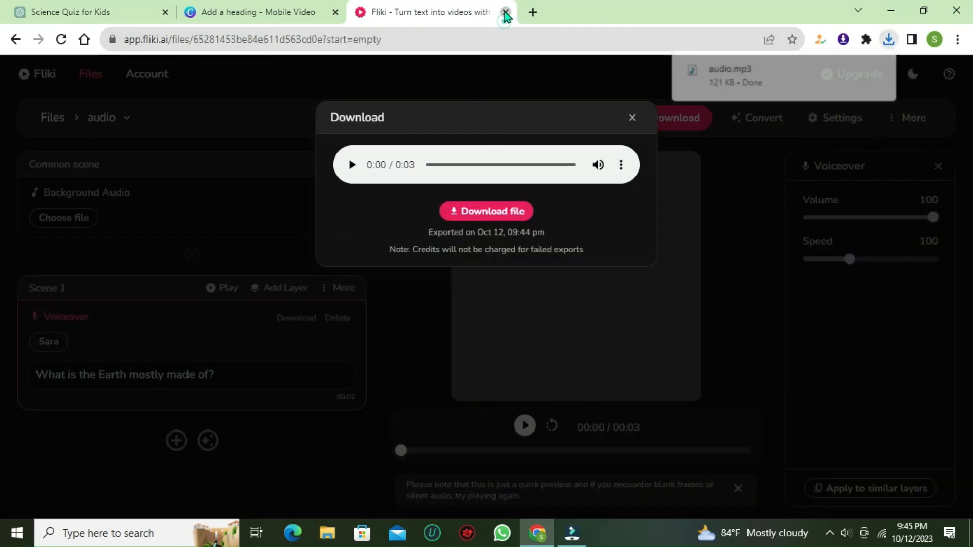
Close Fliki to return to Canva and upload audio.mp3 from the Downloads folder.
left_click(505, 12)
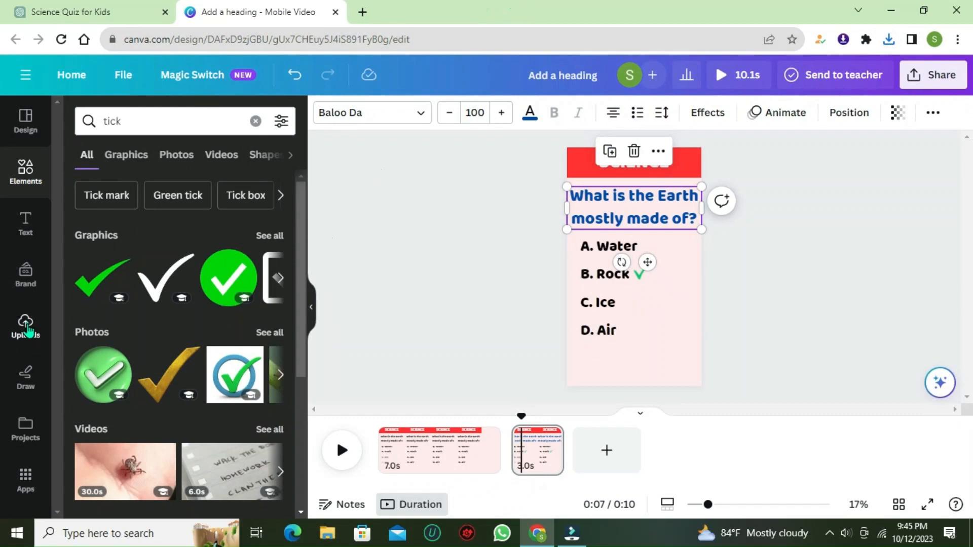
left_click(28, 331)
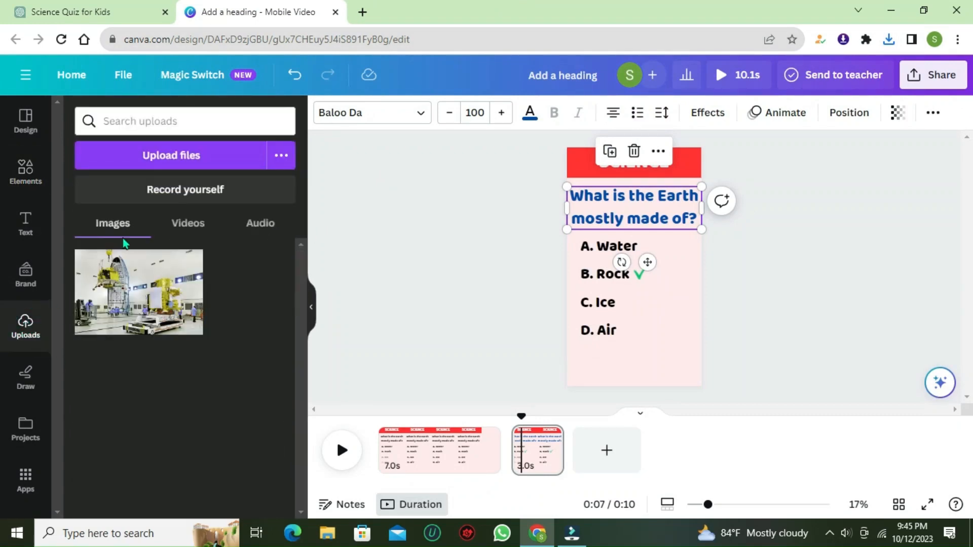
left_click(192, 155)
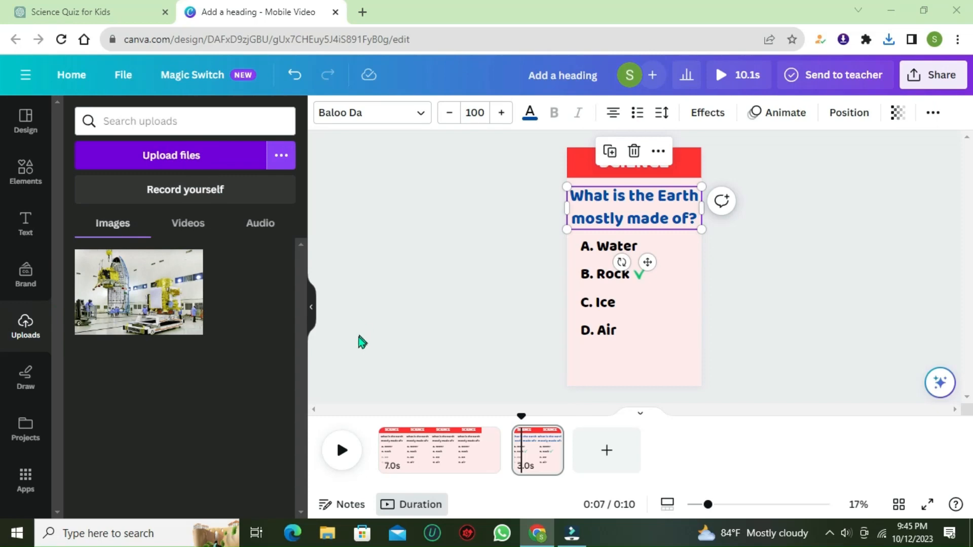
left_click(168, 140)
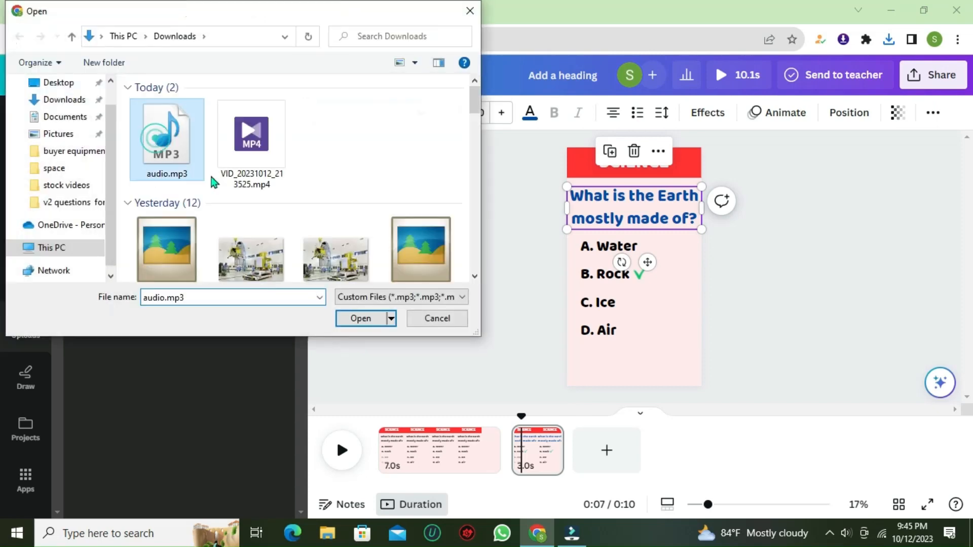
left_click(364, 317)
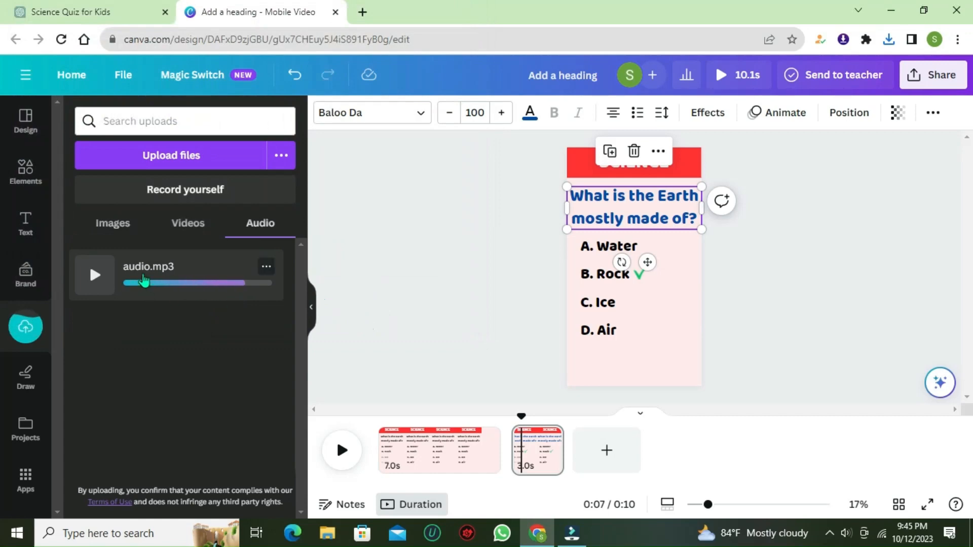
Add audio.mp3 to the start of the timeline under the 7.0-second page and play the video with it.
left_click(142, 272)
left_click_drag(186, 298, 353, 417)
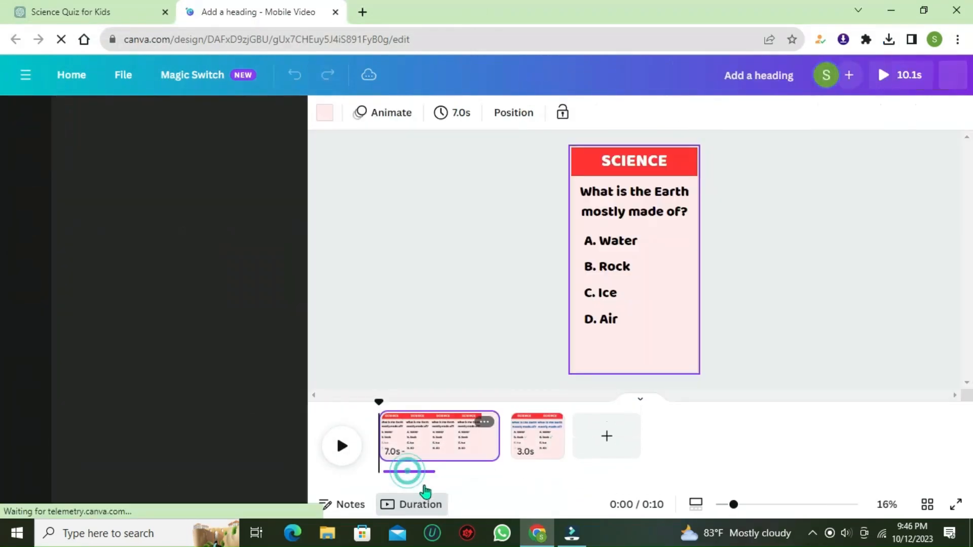
left_click(396, 474)
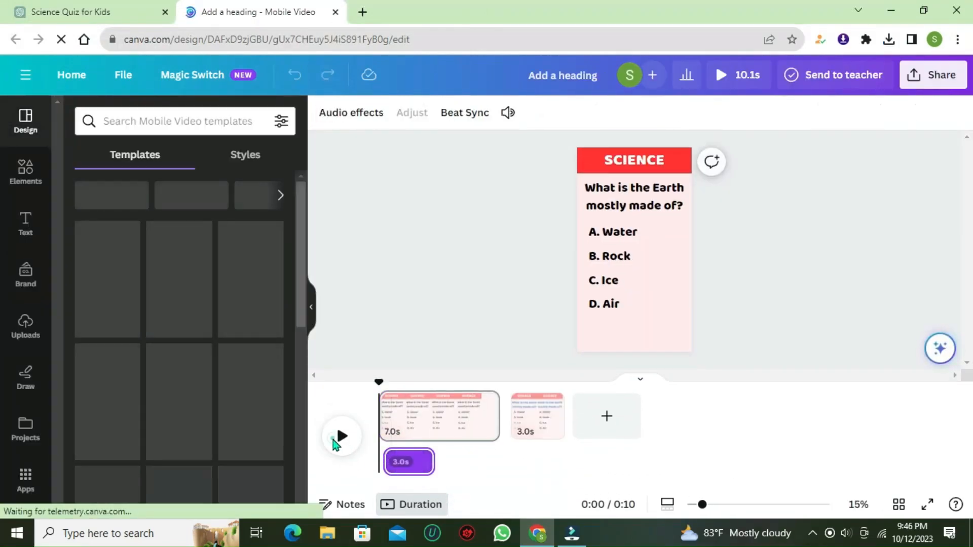
left_click(334, 438)
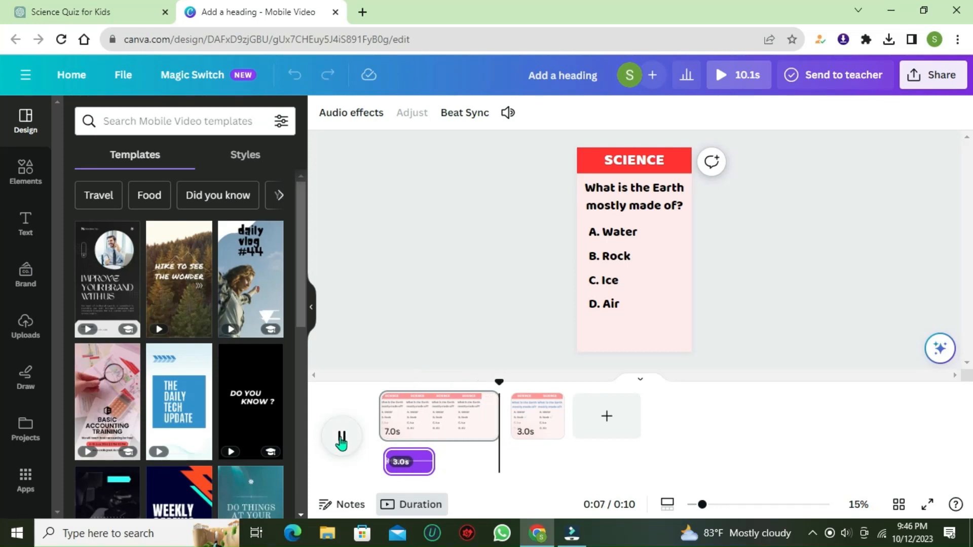
left_click(341, 439)
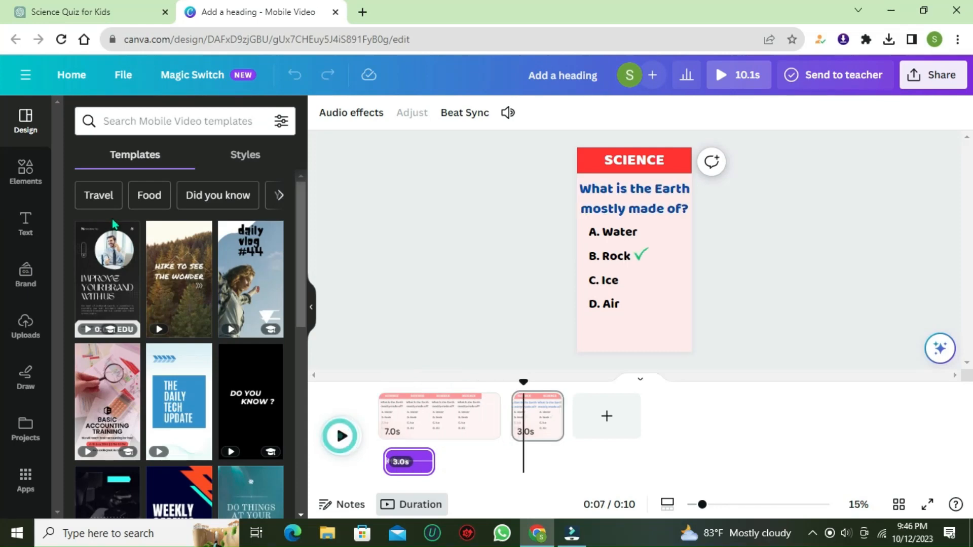
left_click(139, 124)
type("countdown")
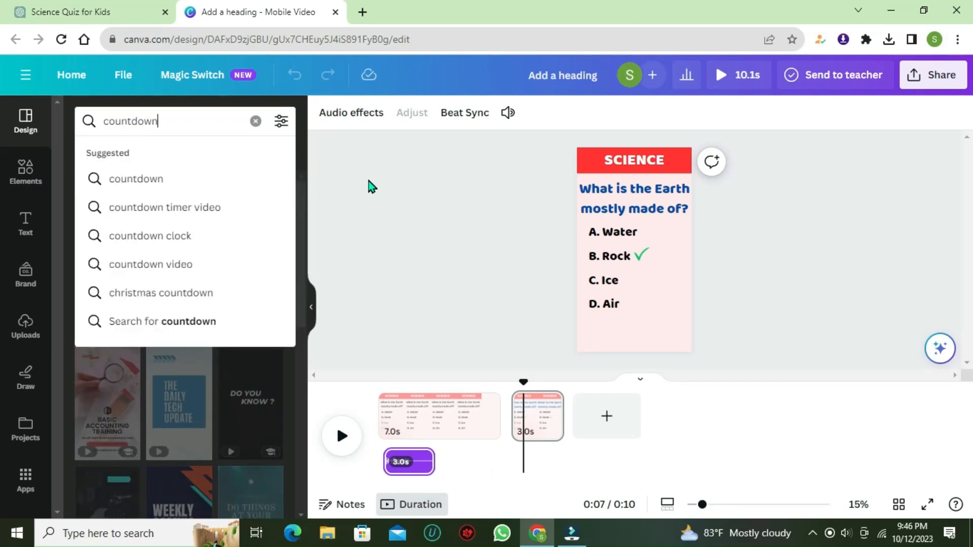
key("Return")
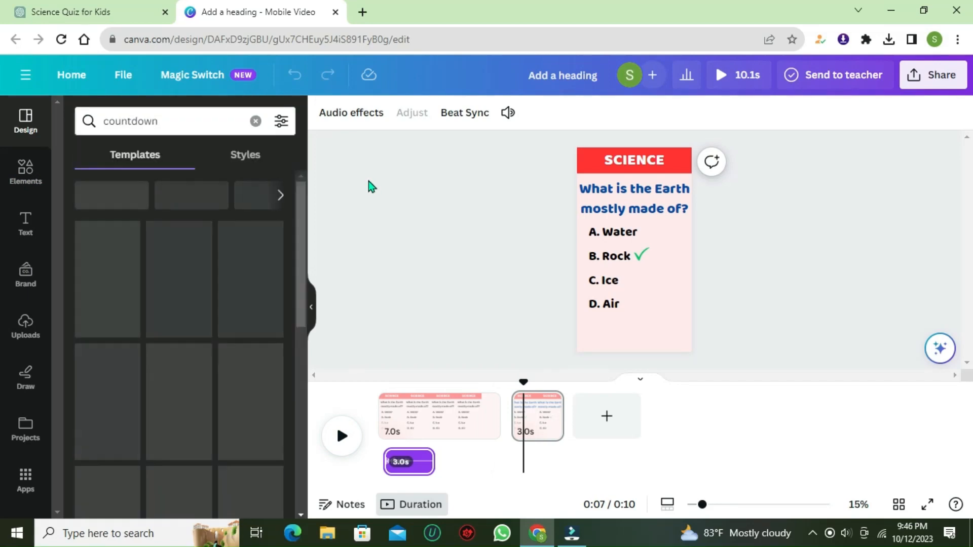
Search the elements library for "countdown".
left_click(25, 172)
left_click(155, 121)
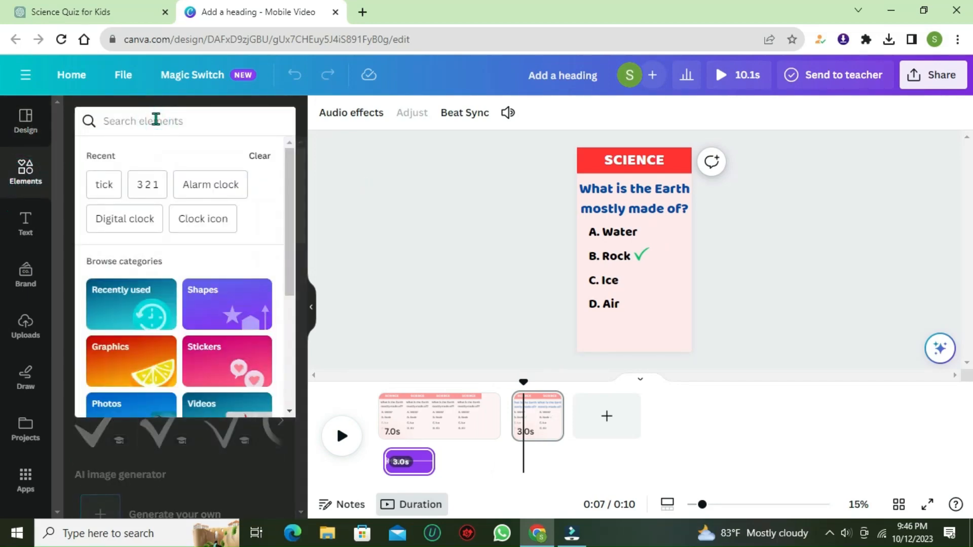
type("countdown")
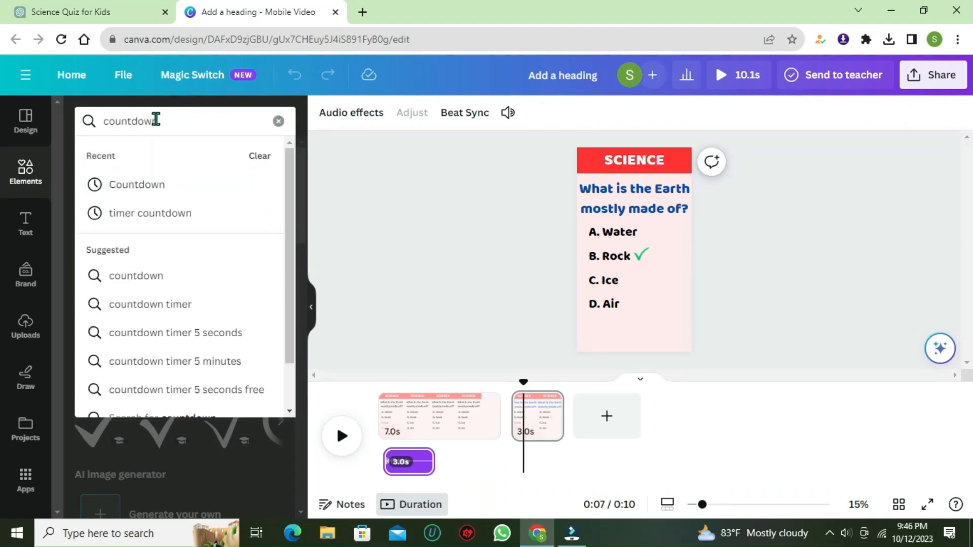
key("Return")
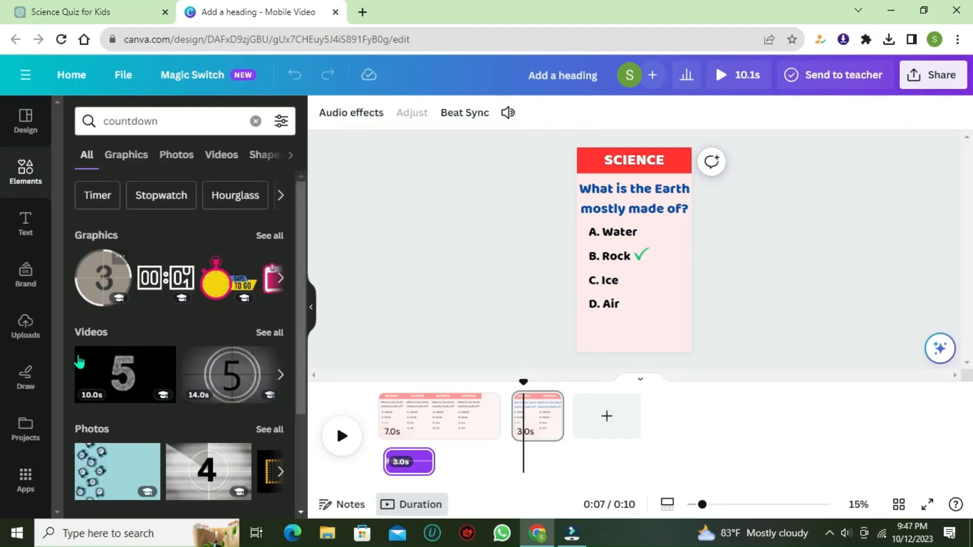
Place the grey circular countdown graphic below the answers on the 3.0-second page.
left_click(99, 282)
left_click_drag(634, 245, 636, 337)
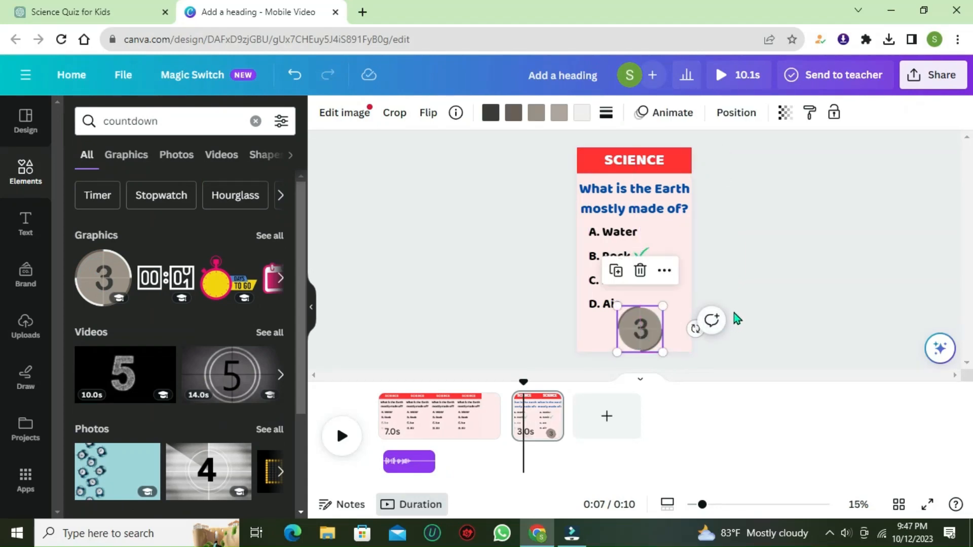
left_click(782, 266)
Set the answer list's line spacing to 1.55 on the 3.0-second page and realign the green tick beside B. Rock.
left_click(606, 301)
left_click(660, 112)
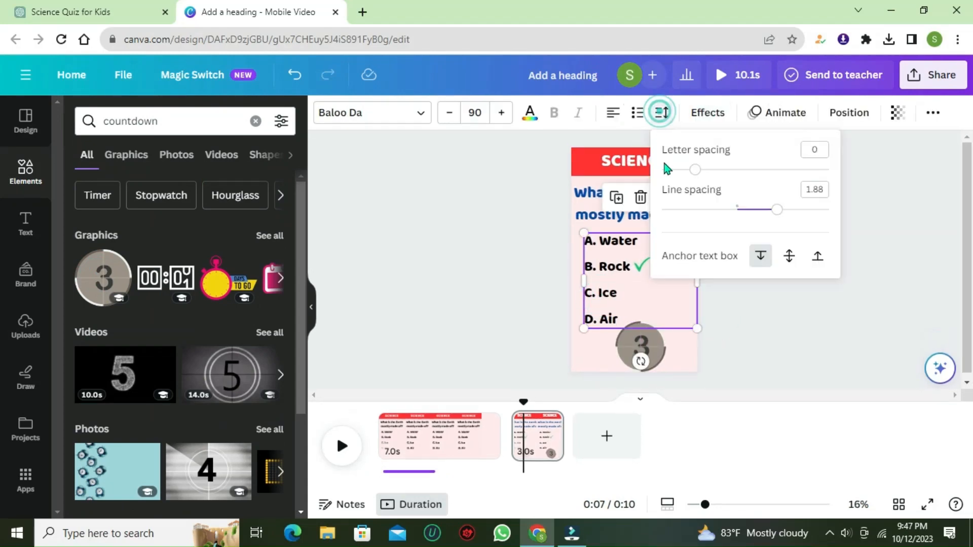
left_click_drag(772, 214, 750, 214)
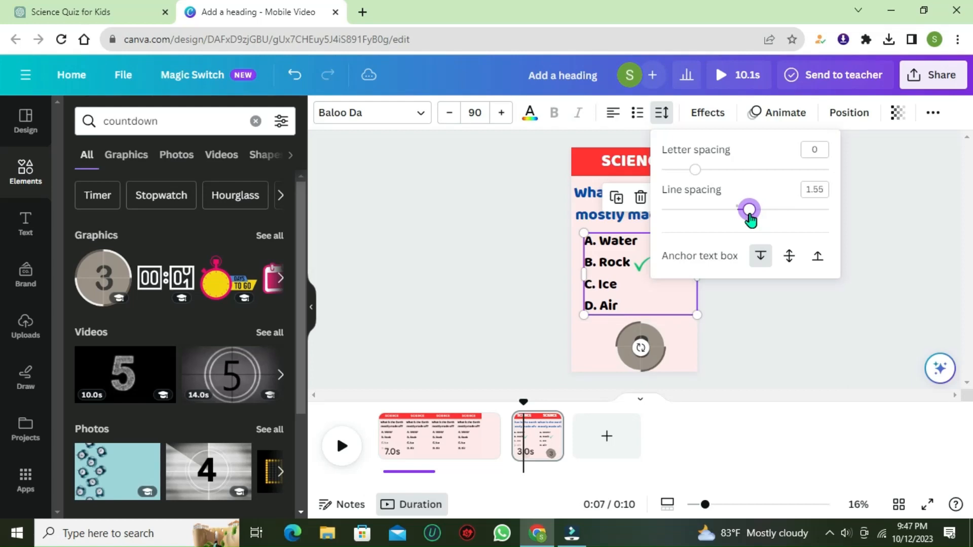
left_click(804, 339)
left_click(640, 262)
left_click(820, 289)
left_click(640, 262)
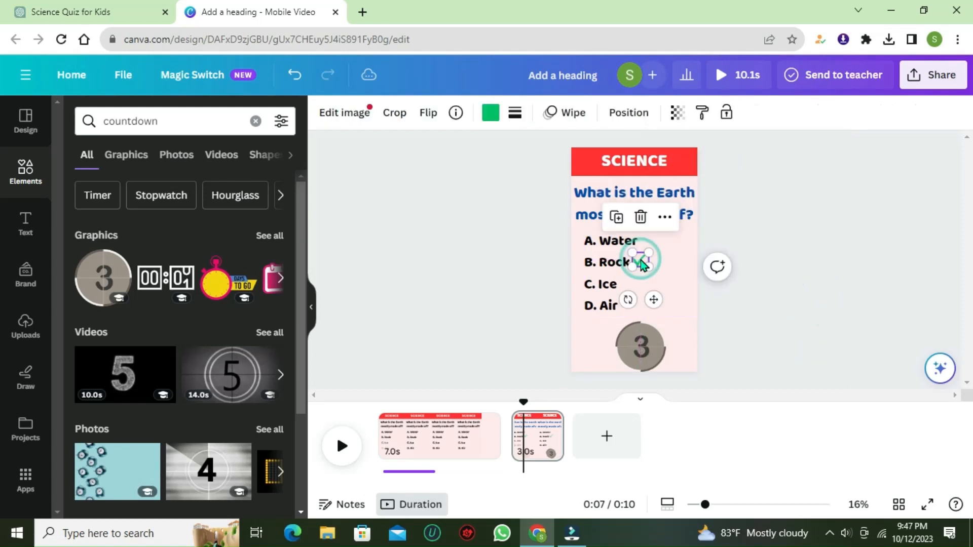
left_click_drag(641, 261, 641, 262)
left_click(807, 303)
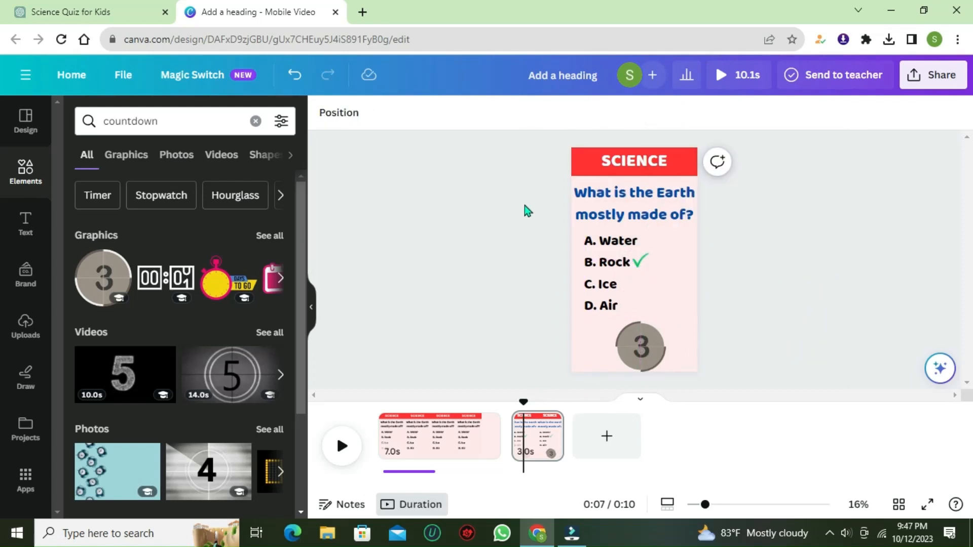
Replace the question and answers on the 7.0-second page with copies of those from the 3.0-second page.
left_click_drag(532, 196, 599, 287)
left_click(439, 436)
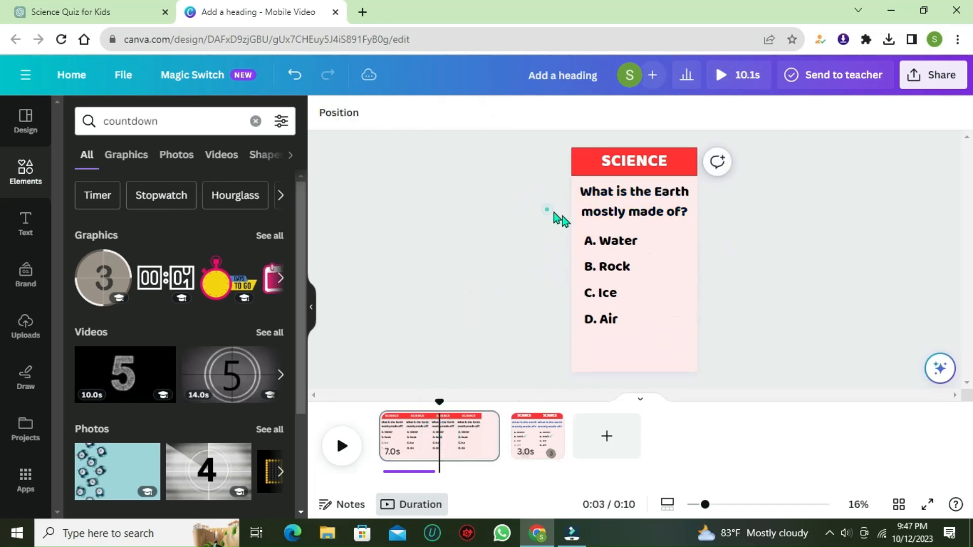
left_click_drag(554, 212, 633, 293)
key("Delete")
key("ctrl+v")
left_click(886, 318)
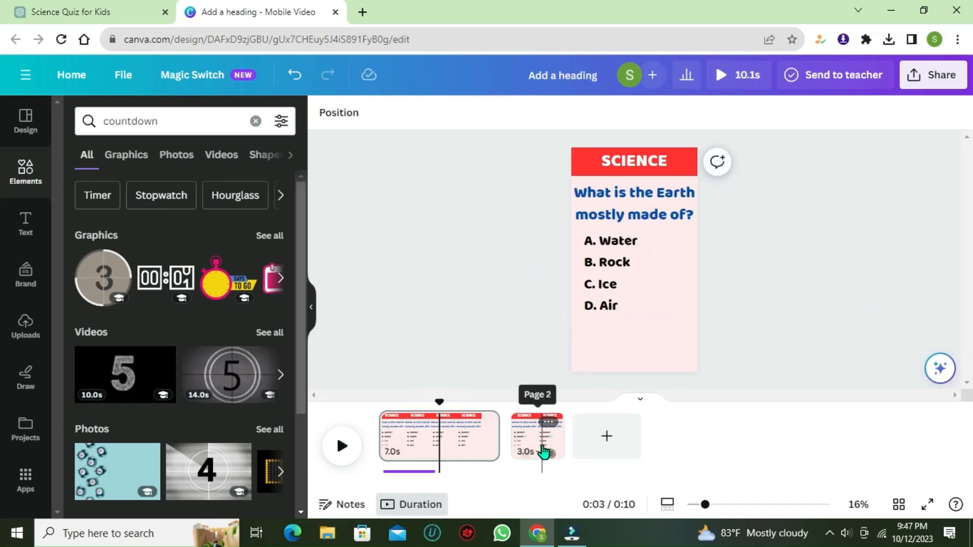
Delete the grey circular countdown from the 3.0-second page and browse all the countdown graphics.
left_click(544, 451)
key("Delete")
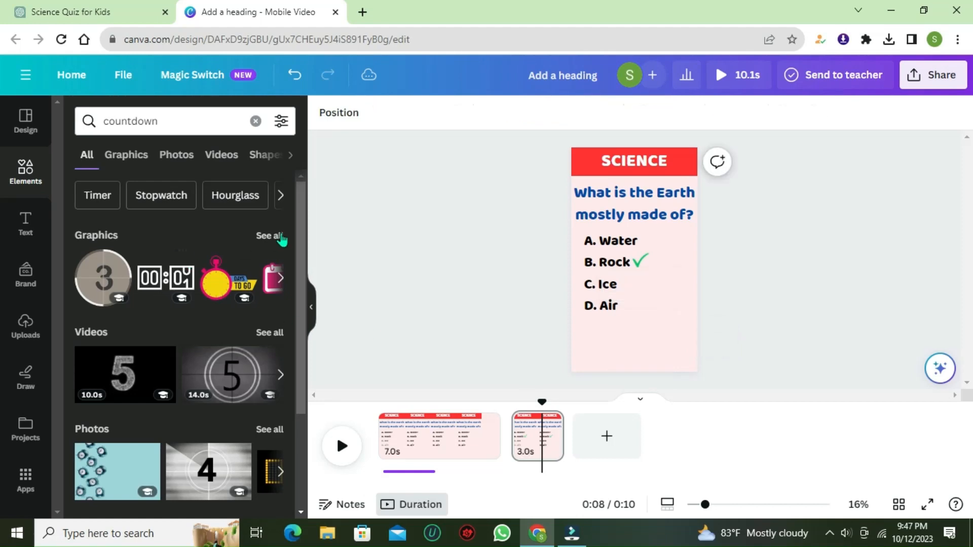
left_click(277, 235)
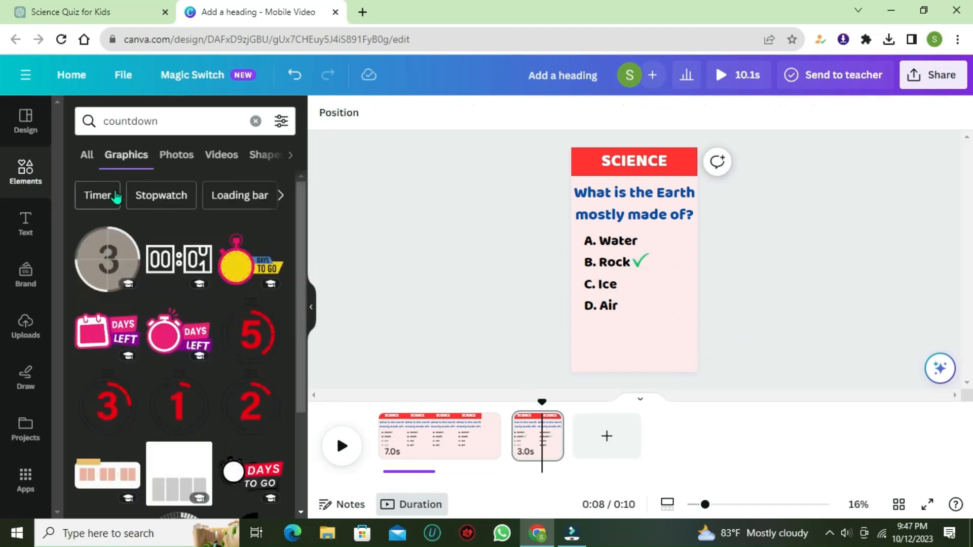
scroll(290, 381, "down", 3)
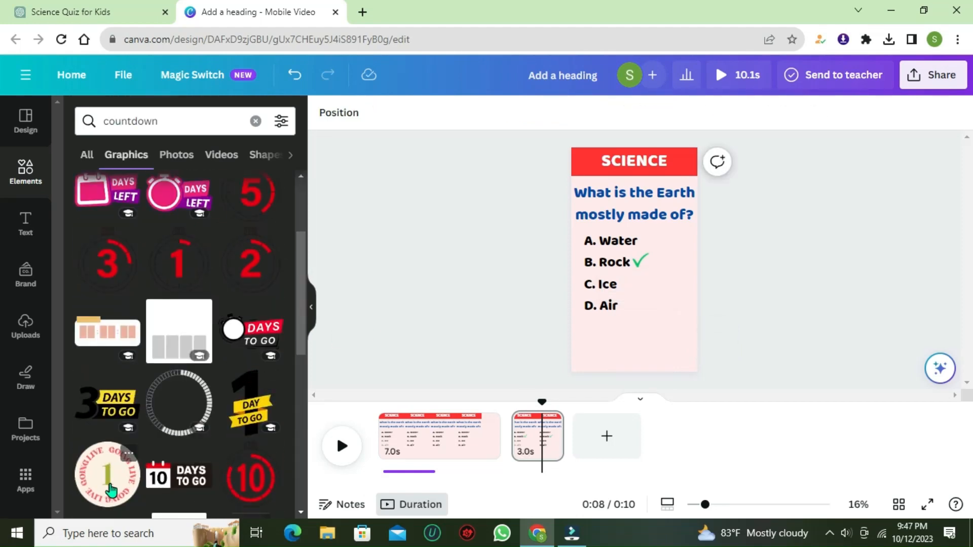
scroll(110, 490, "down", 6)
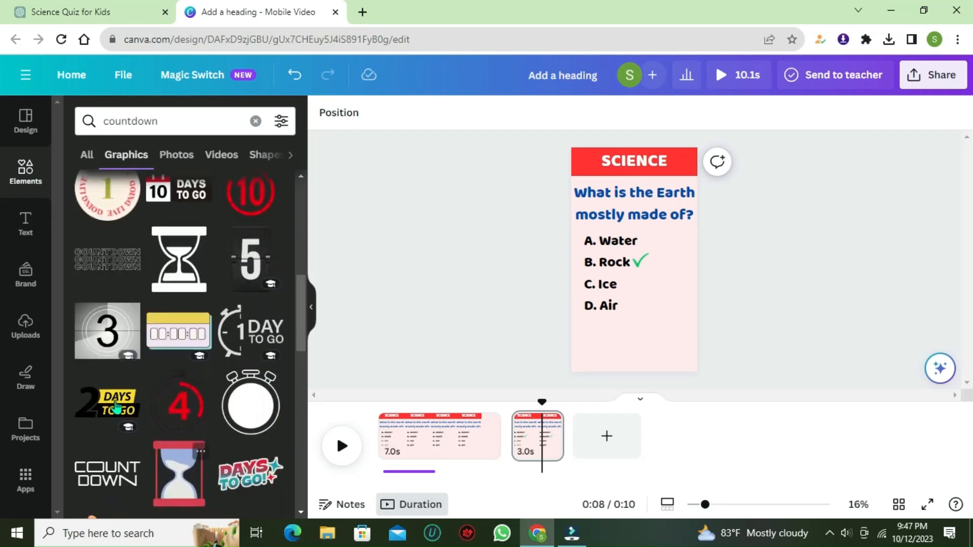
Try the rectangular countdown graphic with black numbers below the answers, preview it, and delete it.
left_click(99, 343)
left_click_drag(631, 257, 639, 339)
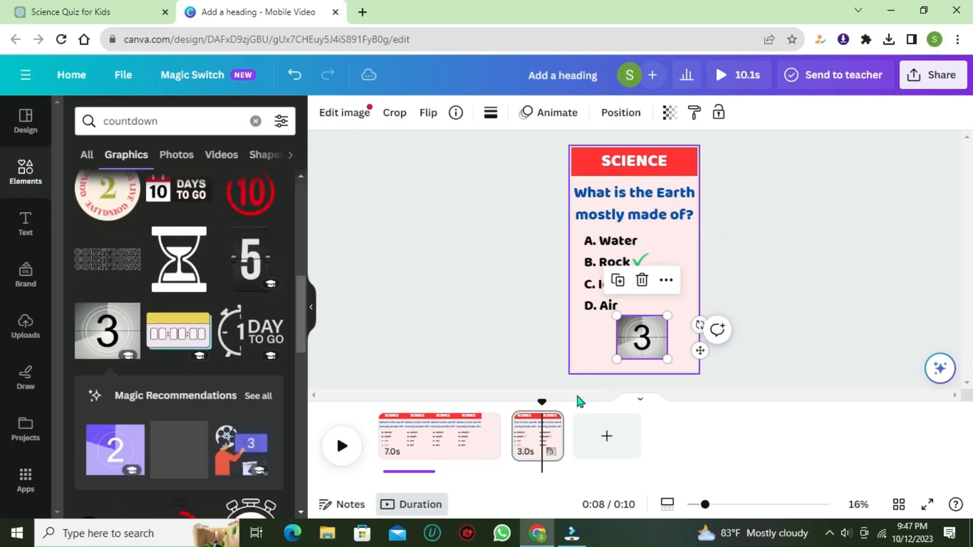
left_click(348, 452)
left_click(349, 452)
left_click(640, 336)
key("Delete")
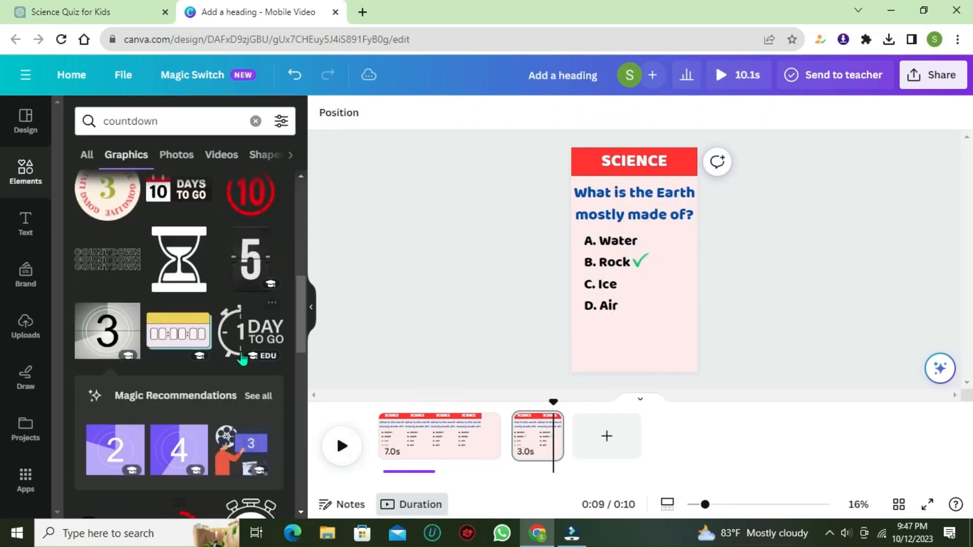
Add the round "Going Live" countdown graphic and position it below the answers on the 3.0-second page.
scroll(249, 339, "up", 3)
left_click(107, 331)
left_click_drag(688, 202, 632, 340)
left_click(781, 369)
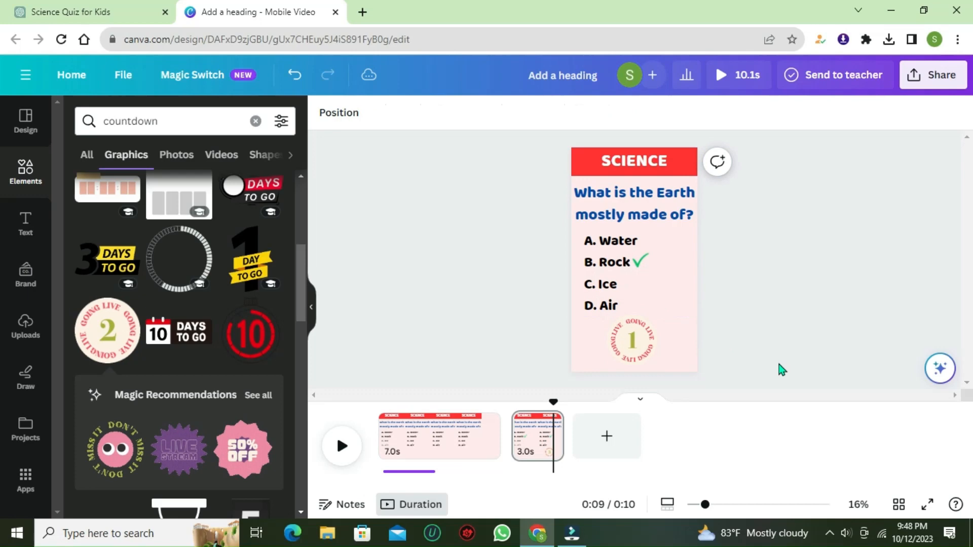
left_click(622, 343)
left_click(816, 282)
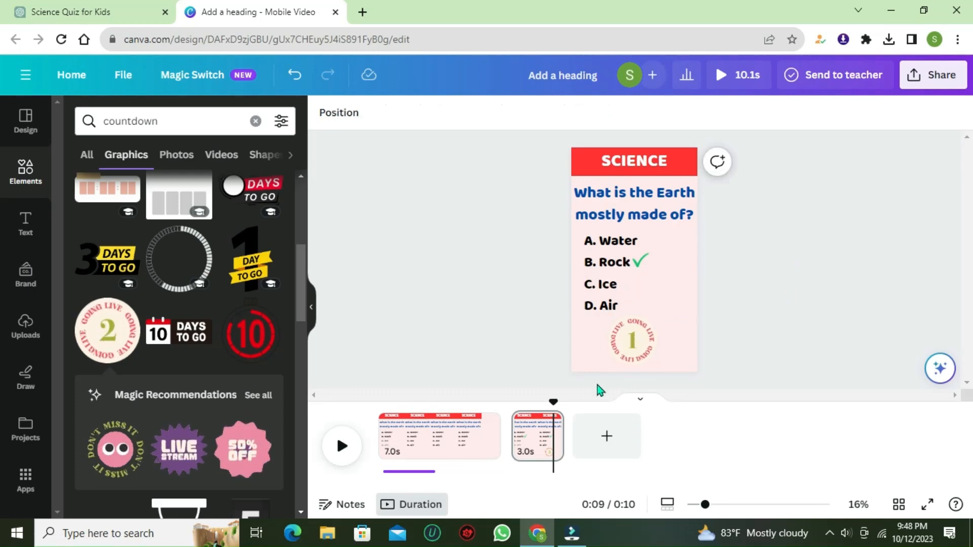
Move the "Going Live" countdown from the 3.0-second page to the 7.0-second page.
left_click(632, 337)
key("ctrl+x")
left_click(464, 426)
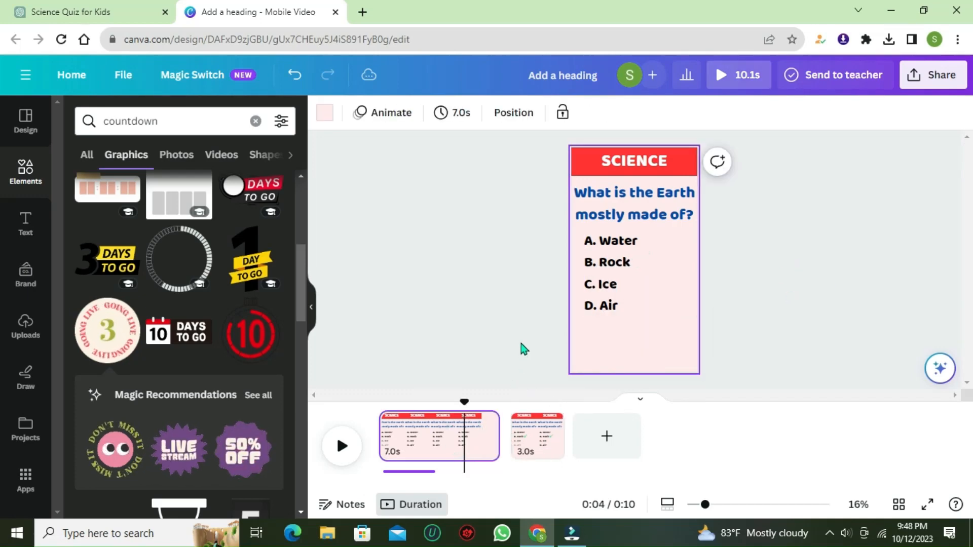
key("ctrl+v")
Play the video from the start and split the 7.0-second page at 3.3 seconds, where the voiceover ends.
left_click_drag(464, 401, 389, 401)
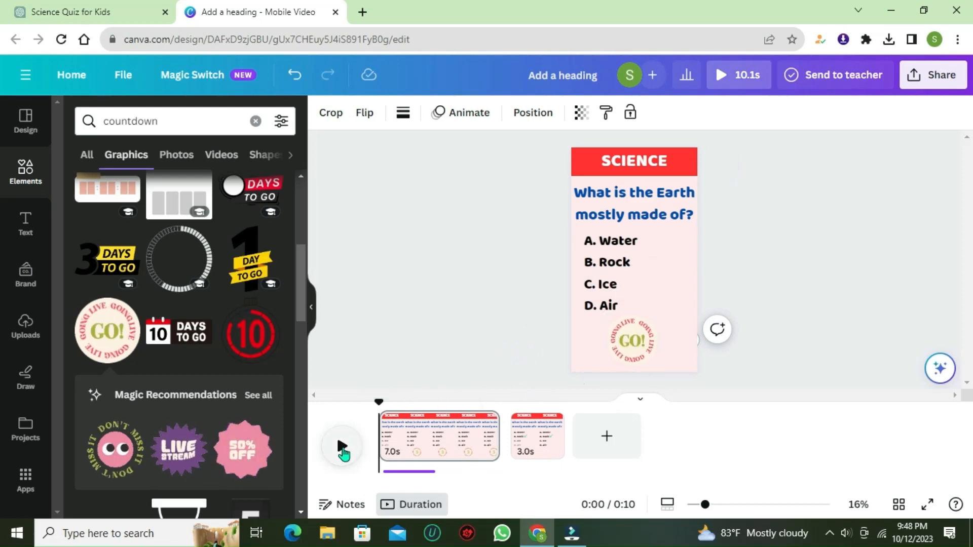
left_click(341, 446)
left_click(342, 448)
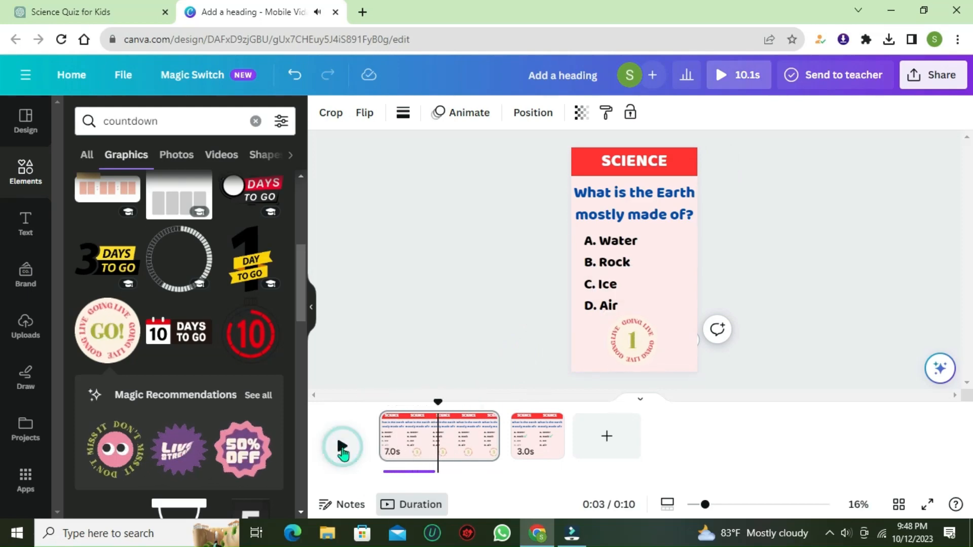
left_click(436, 448)
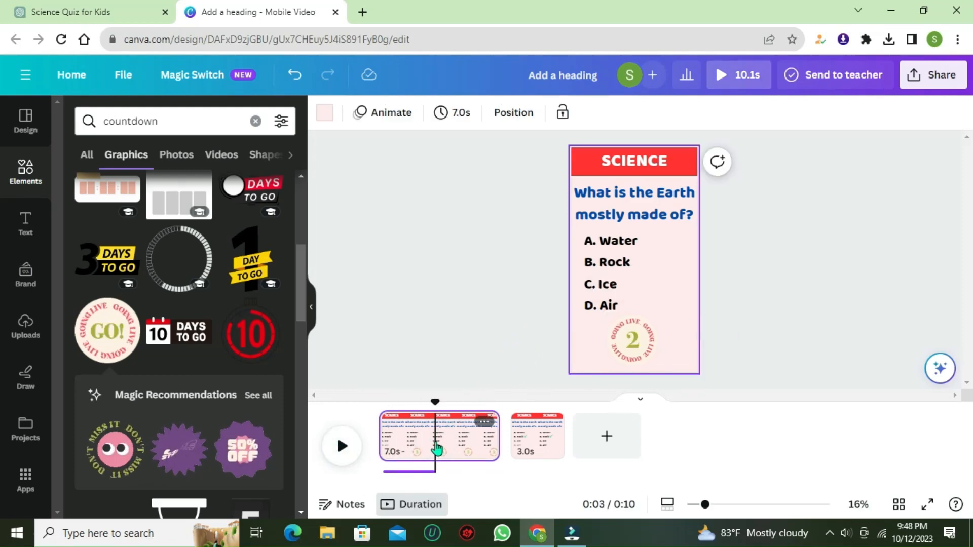
key("s")
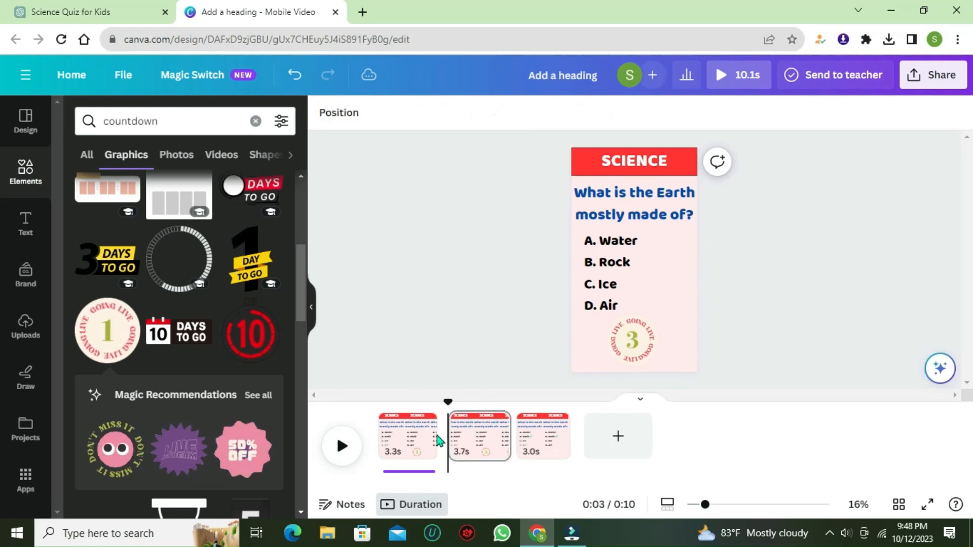
Delete the countdown from the 3.3-second page and play the whole video from the start.
left_click(434, 439)
left_click(629, 344)
key("Delete")
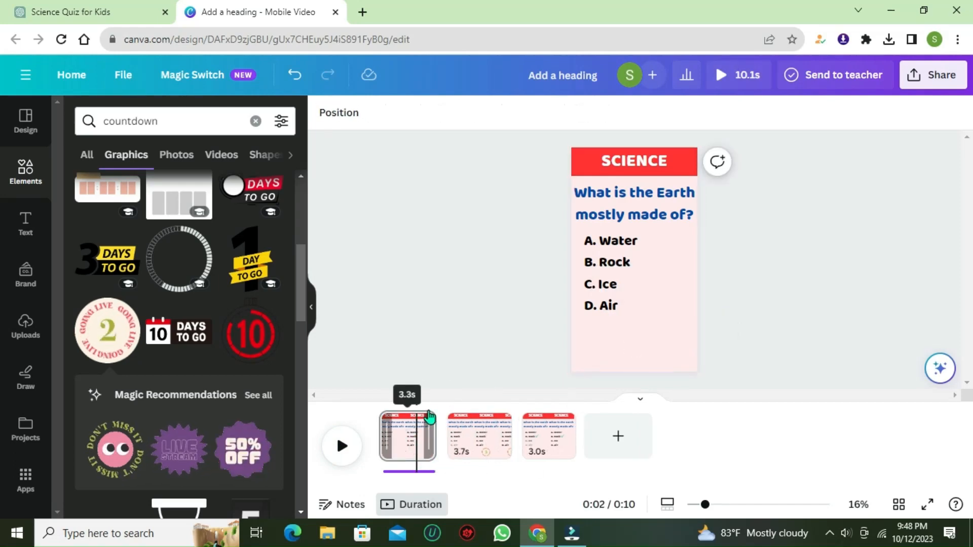
left_click_drag(414, 401, 358, 427)
left_click(345, 448)
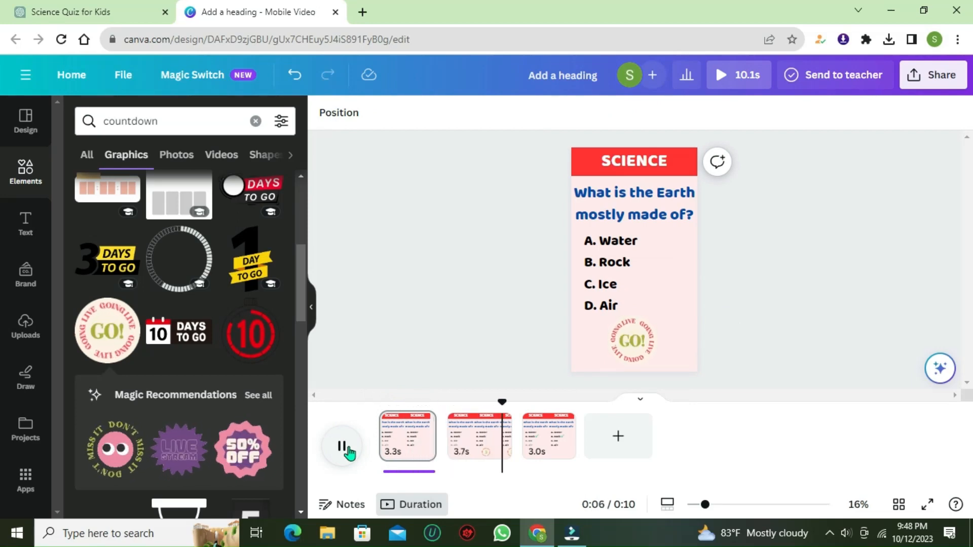
left_click(343, 447)
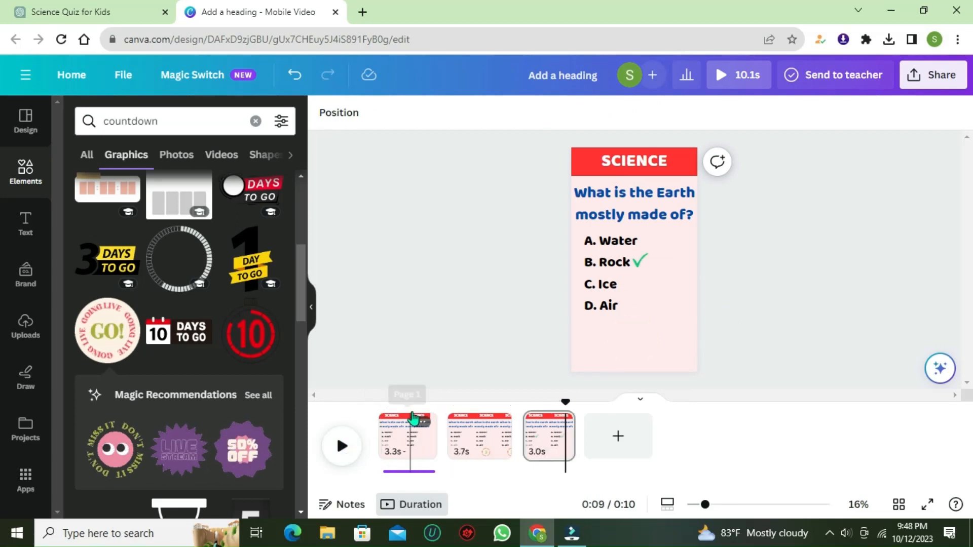
Download all three pages as an MP4 video with the quality set to 4K (UHD).
left_click(940, 76)
left_click(838, 435)
left_click_drag(866, 222, 952, 223)
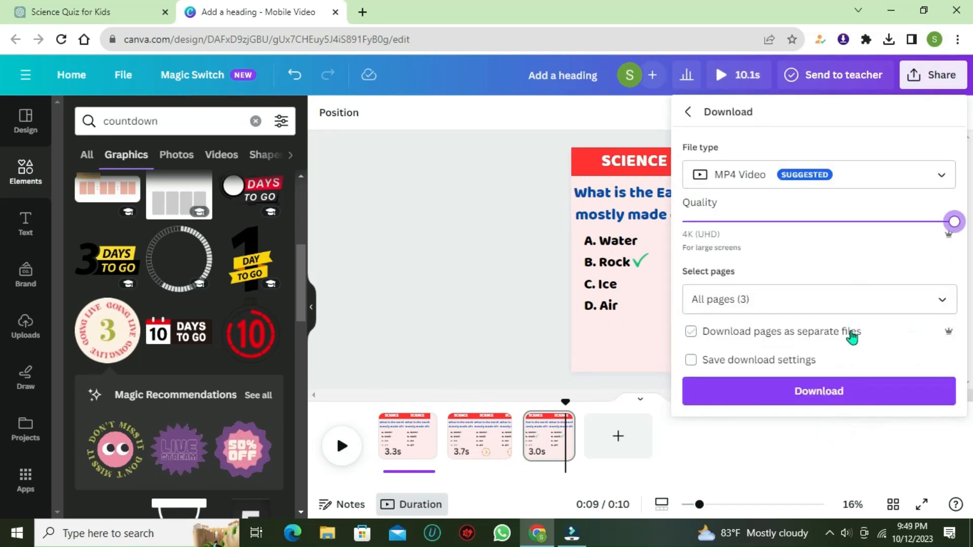
left_click(818, 390)
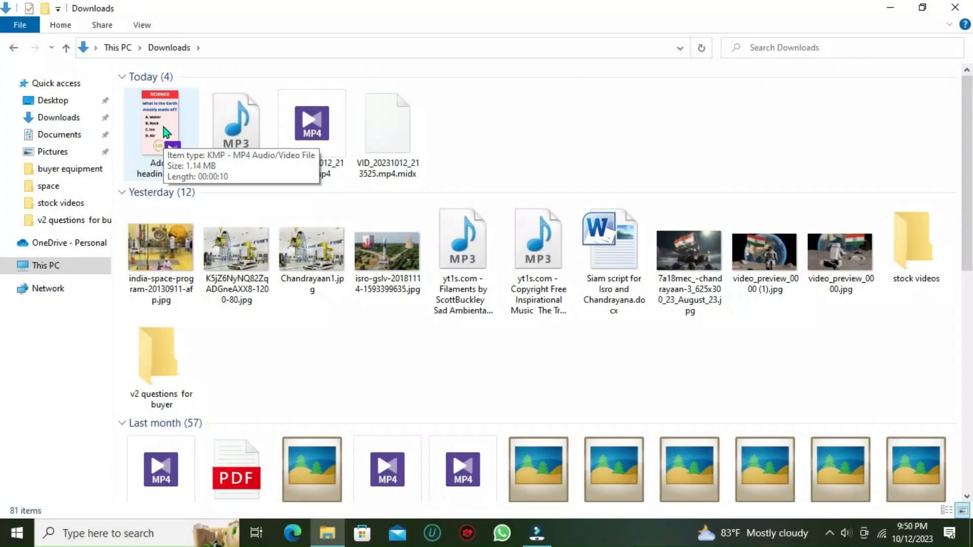
Open the downloaded quiz video from the Downloads folder in the media player and dismiss its update window.
double_click(165, 132)
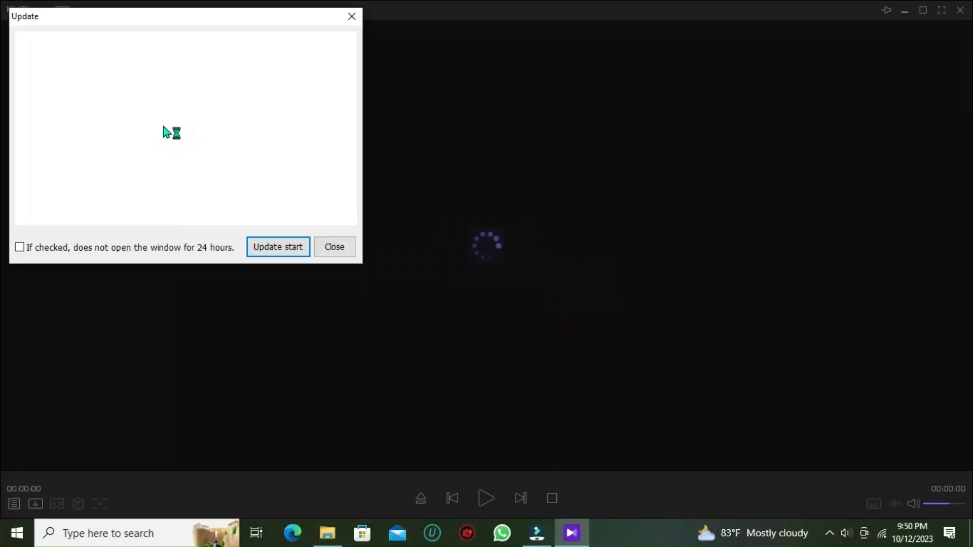
left_click(334, 248)
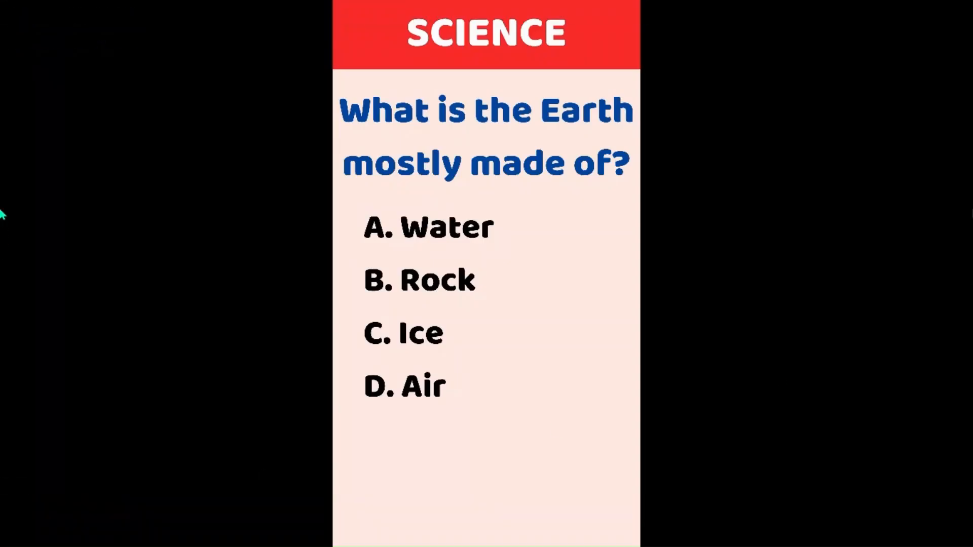